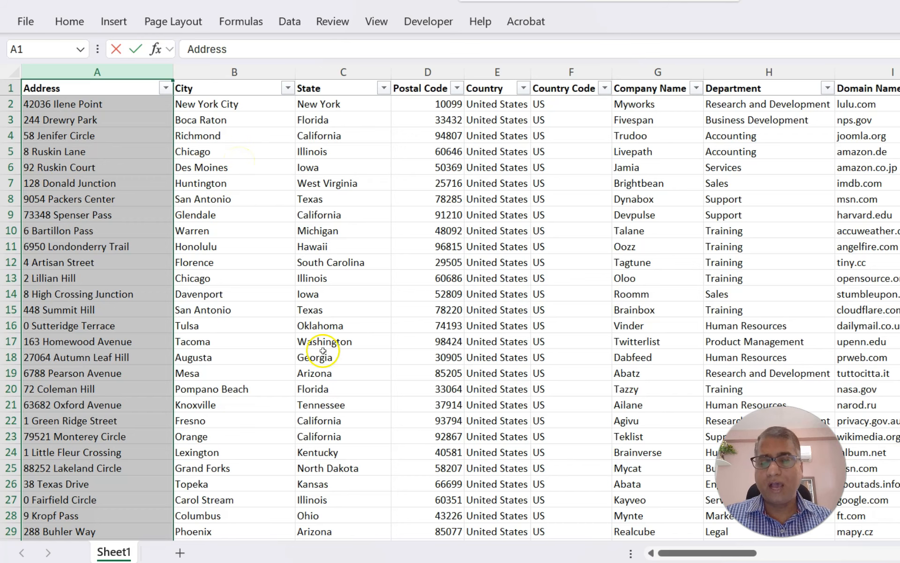
Scroll across the sample data columns and return to cell A1
{"action": "left_click_drag", "start_coordinate": [693, 551], "coordinate": [899, 553]}
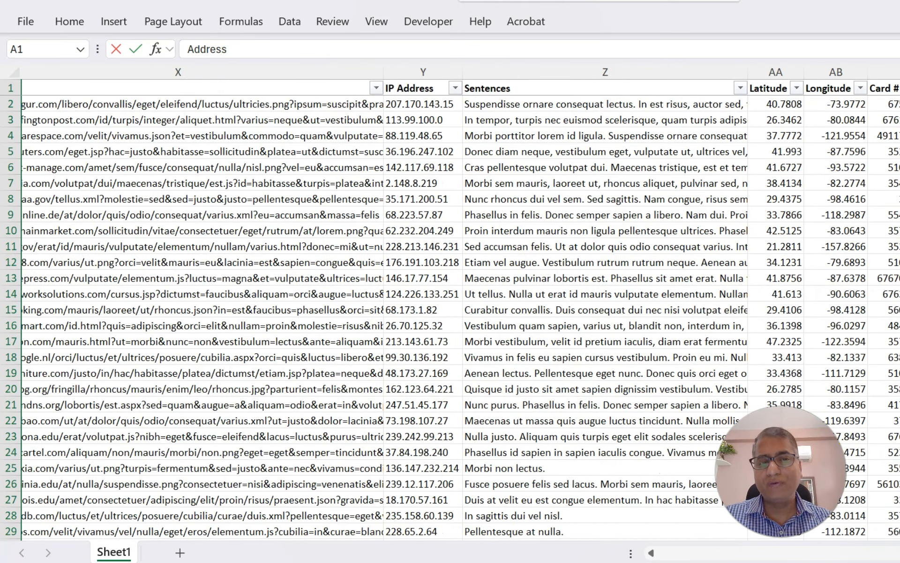
{"action": "left_click", "coordinate": [229, 310]}
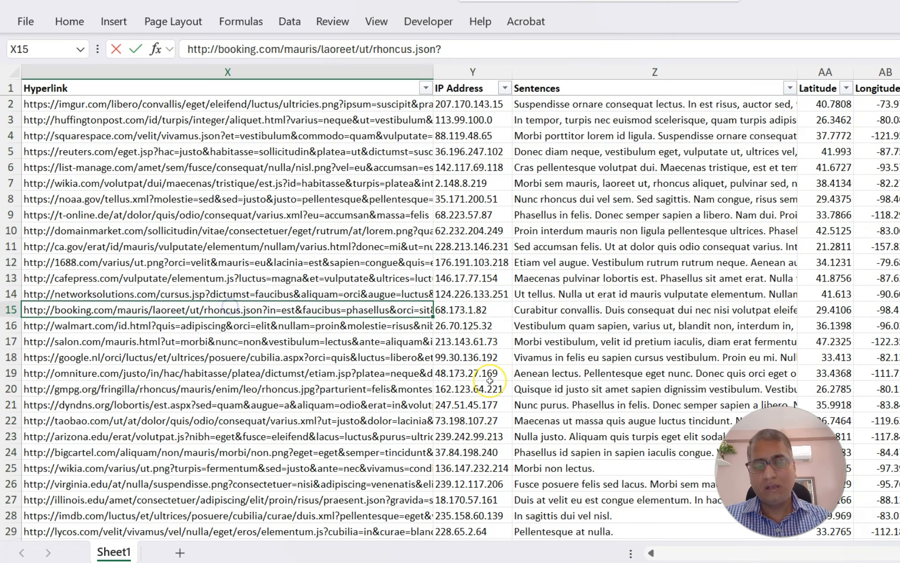
{"action": "key", "text": "Home"}
{"action": "key", "text": "ctrl+Home"}
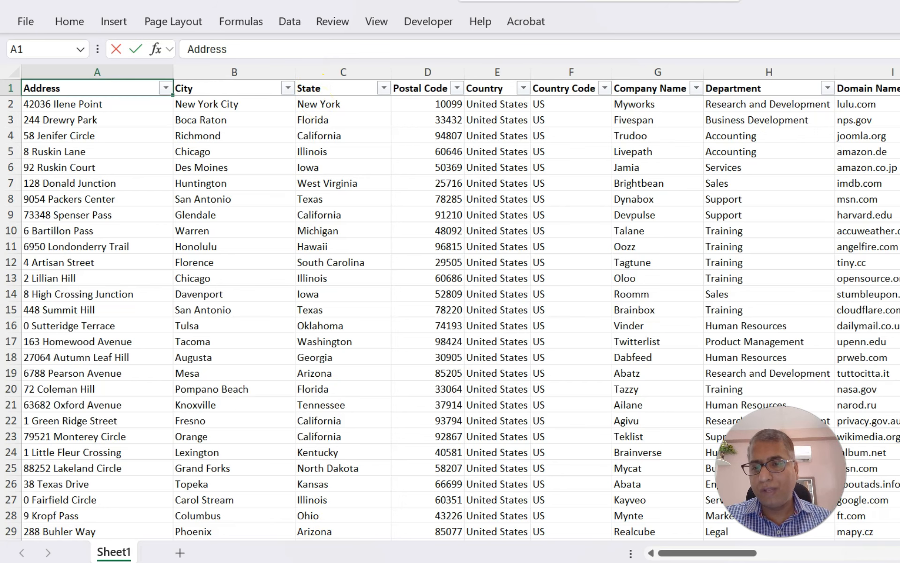
Switch to Book1 and inspect the CHOOSECOLS formula's array range and column numbers 13,16,17,3,2
{"action": "mouse_move", "coordinate": [361, 560]}
{"action": "left_click", "coordinate": [350, 506]}
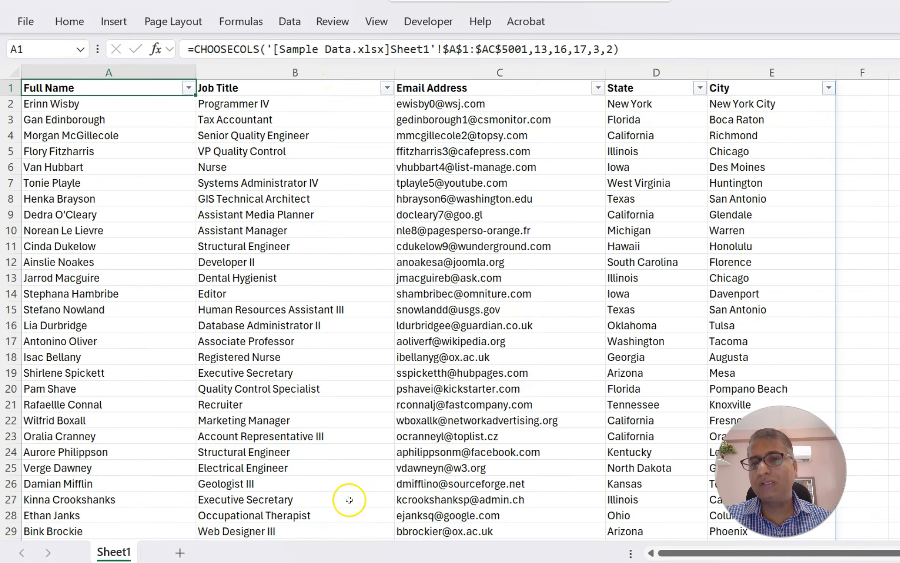
{"action": "left_click", "coordinate": [141, 135]}
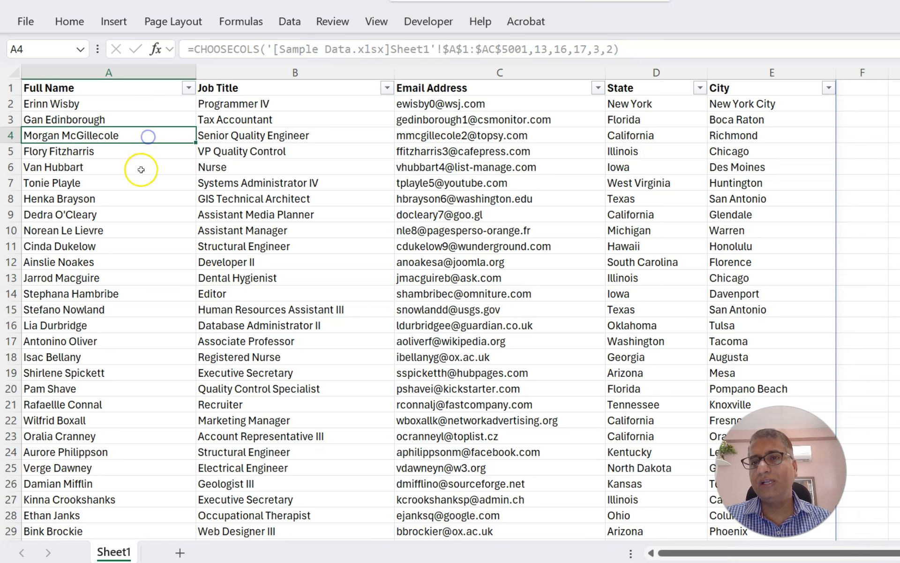
{"action": "left_click", "coordinate": [127, 91]}
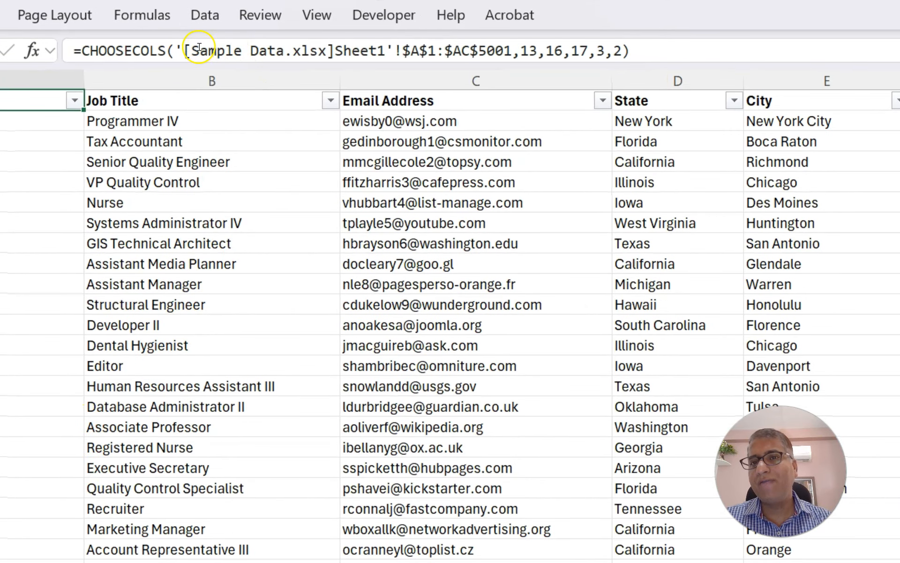
{"action": "left_click_drag", "start_coordinate": [193, 49], "coordinate": [327, 49]}
{"action": "left_click_drag", "start_coordinate": [512, 49], "coordinate": [403, 49]}
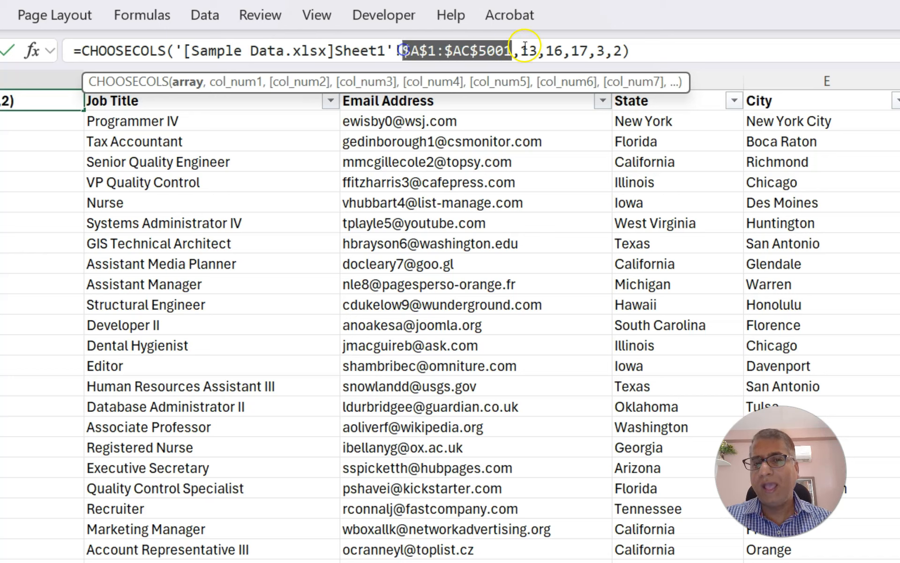
{"action": "left_click_drag", "start_coordinate": [520, 49], "coordinate": [621, 48]}
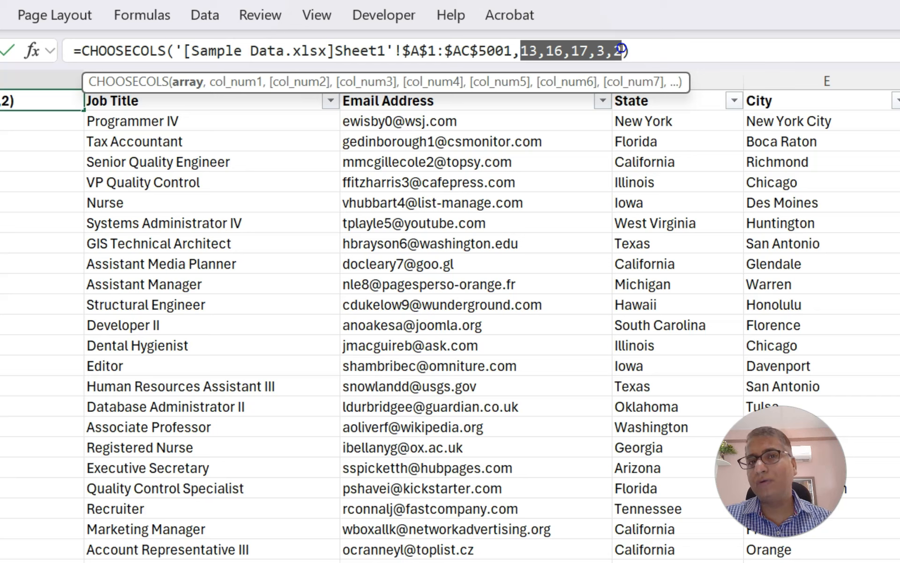
{"action": "left_click_drag", "start_coordinate": [621, 49], "coordinate": [621, 49]}
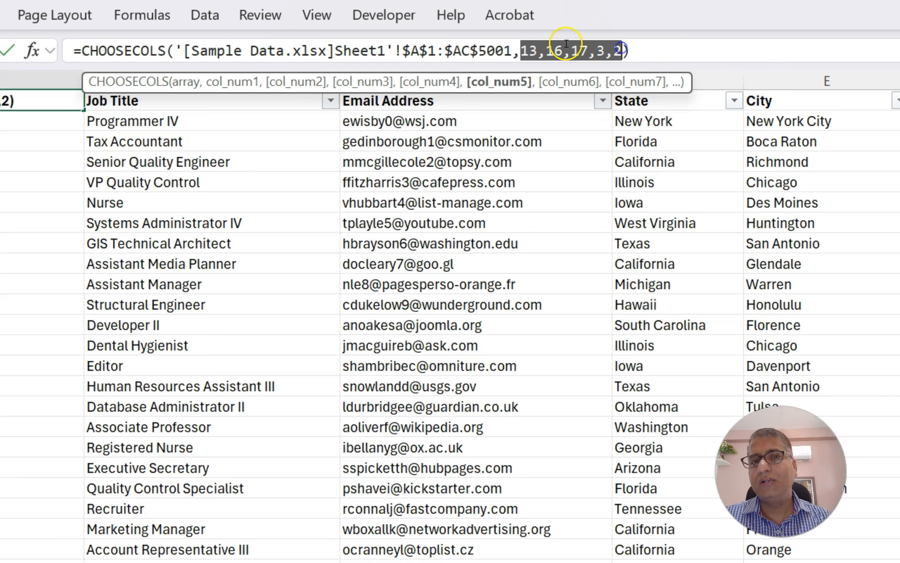
{"action": "left_click", "coordinate": [530, 50]}
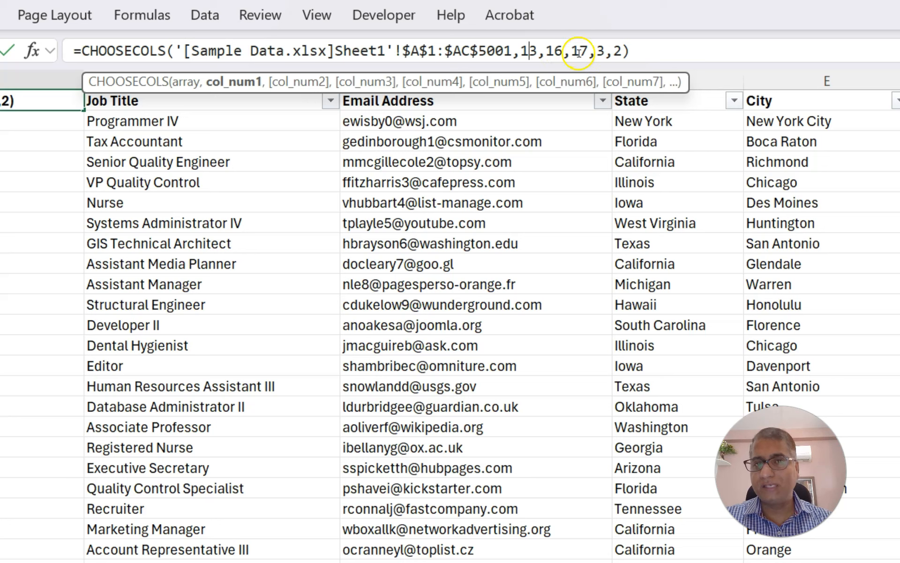
{"action": "key", "text": "Escape"}
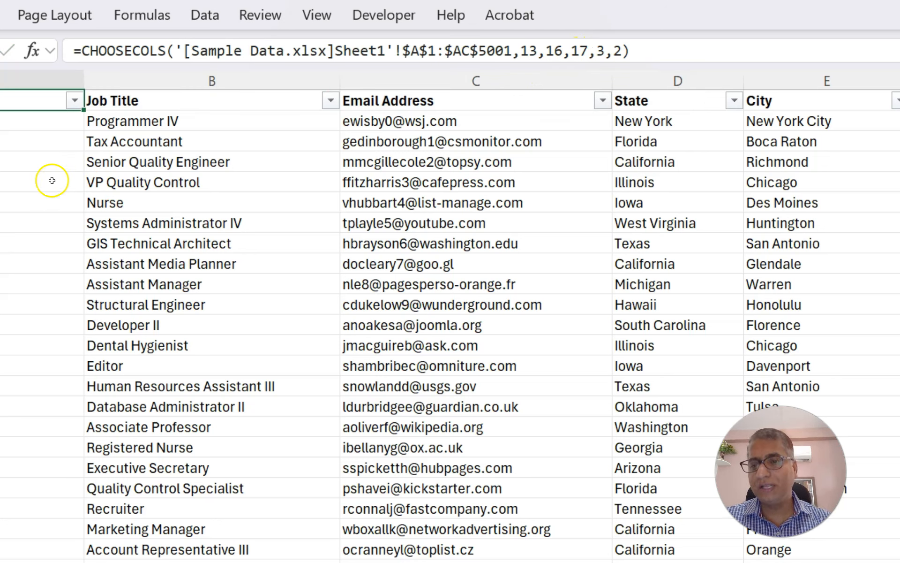
Switch back to Sample Data.xlsx and locate the Full Name column M among the source columns
{"action": "mouse_move", "coordinate": [362, 560]}
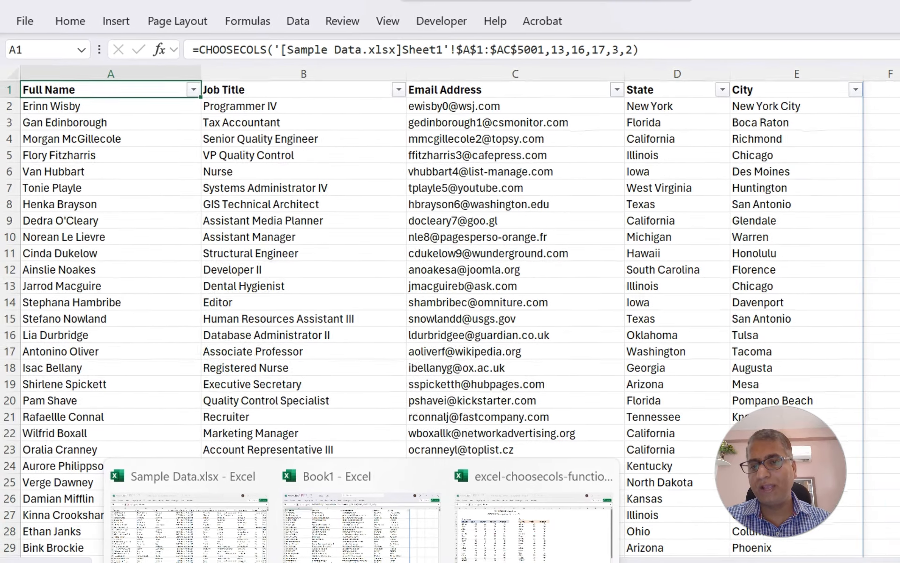
{"action": "left_click", "coordinate": [237, 515]}
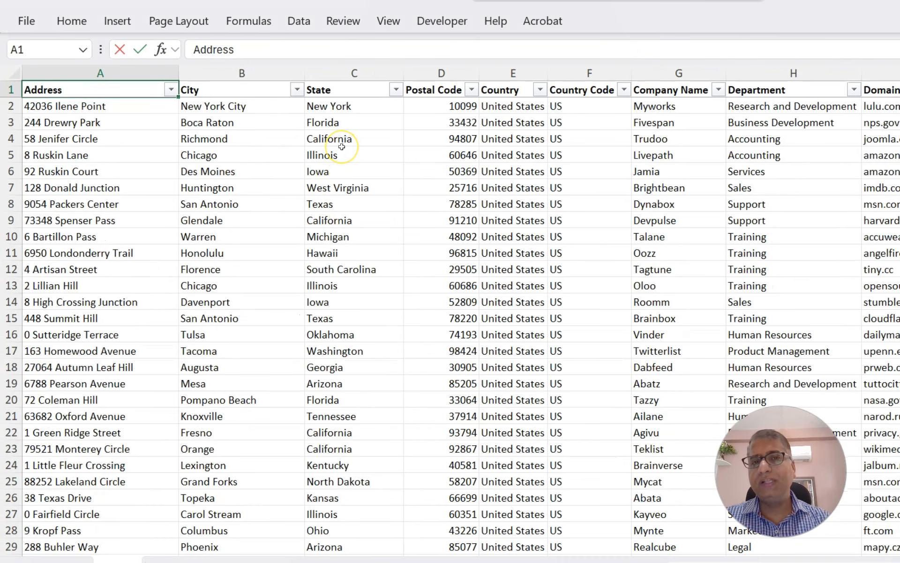
{"action": "key", "text": "Right"}
{"action": "key", "text": "Right"}
{"action": "key", "text": "Right"}
{"action": "key", "text": "Right"}
{"action": "key", "text": "Right"}
{"action": "key", "text": "Right"}
{"action": "key", "text": "Right"}
{"action": "key", "text": "Right"}
{"action": "key", "text": "Right"}
{"action": "key", "text": "Right"}
{"action": "key", "text": "Right"}
{"action": "key", "text": "Right"}
{"action": "key", "text": "Right"}
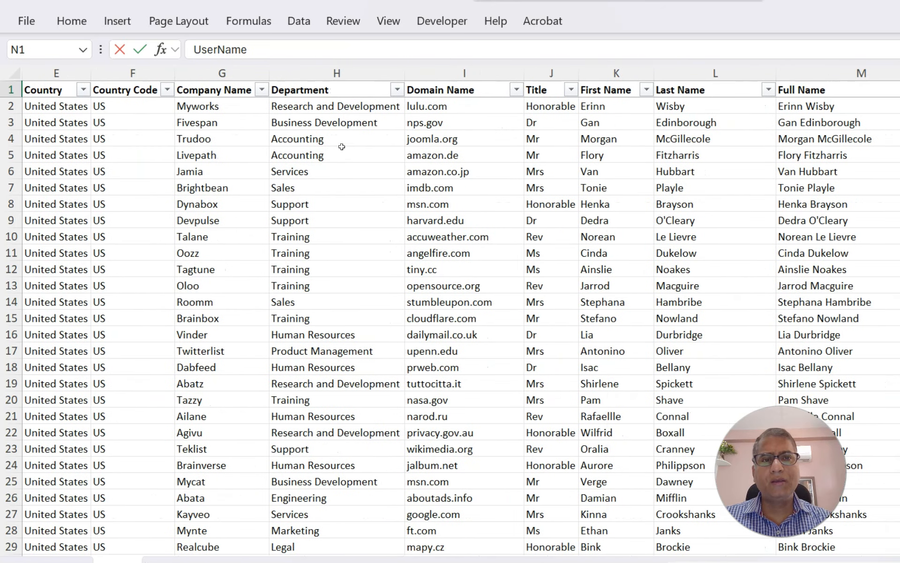
{"action": "left_click", "coordinate": [856, 72]}
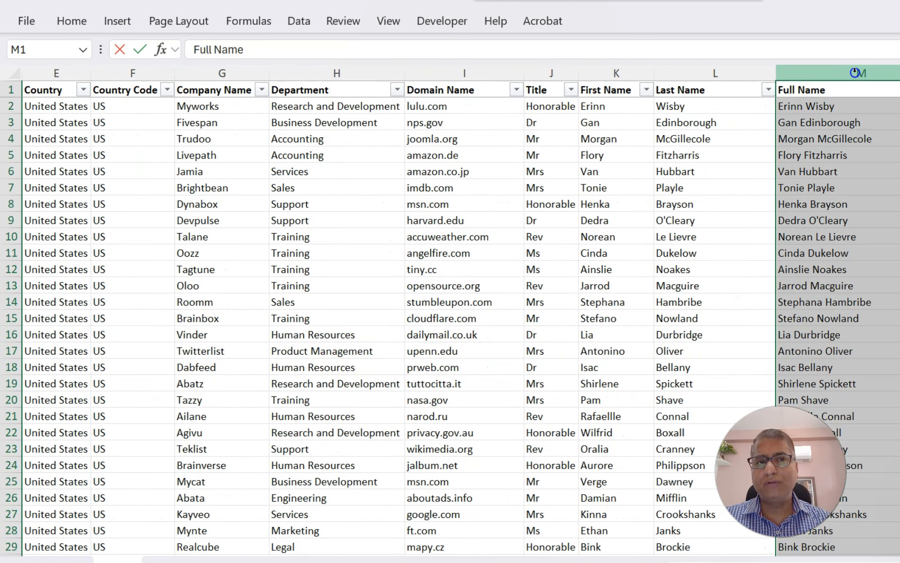
Switch to the CHOOSECOLS example workbook and review the source range and result table headers
{"action": "mouse_move", "coordinate": [363, 562]}
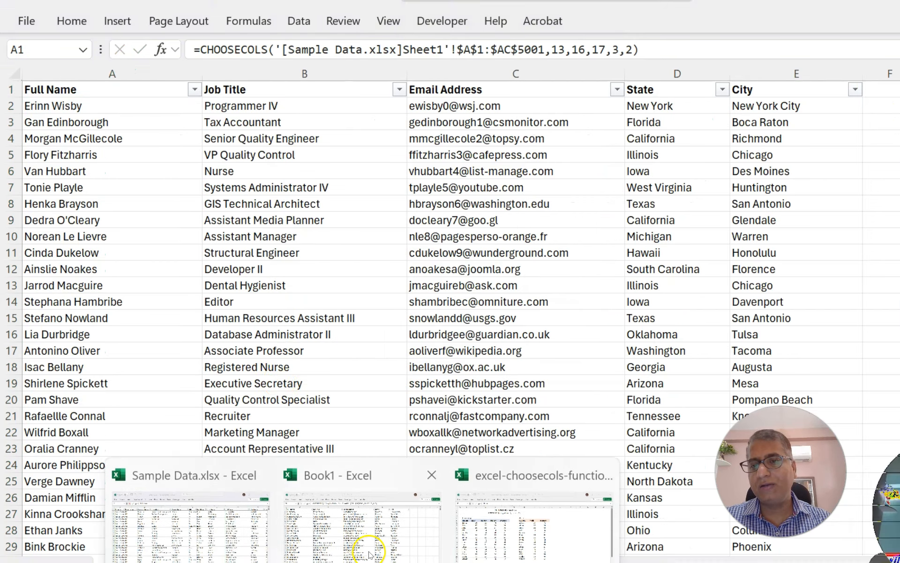
{"action": "left_click", "coordinate": [362, 526]}
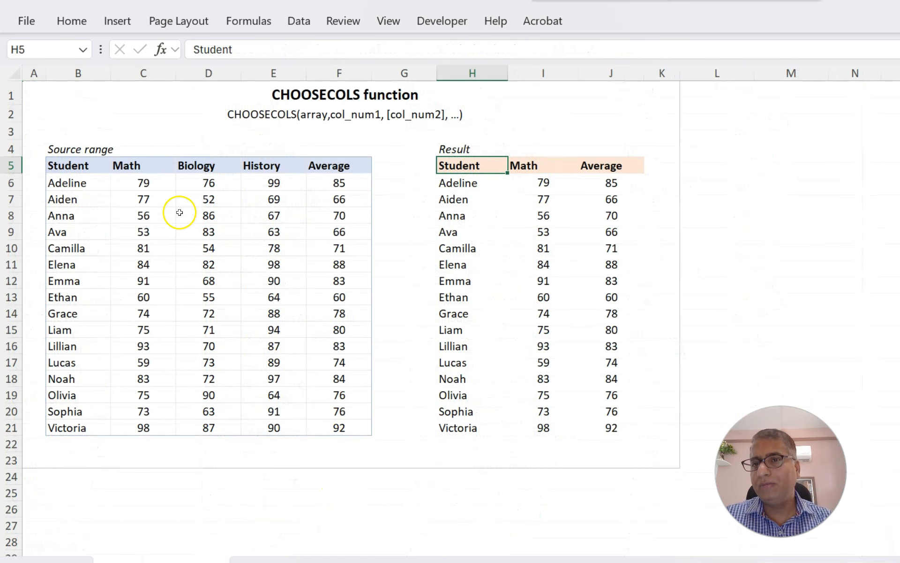
{"action": "left_click", "coordinate": [67, 164]}
{"action": "left_click_drag", "start_coordinate": [68, 163], "coordinate": [335, 430]}
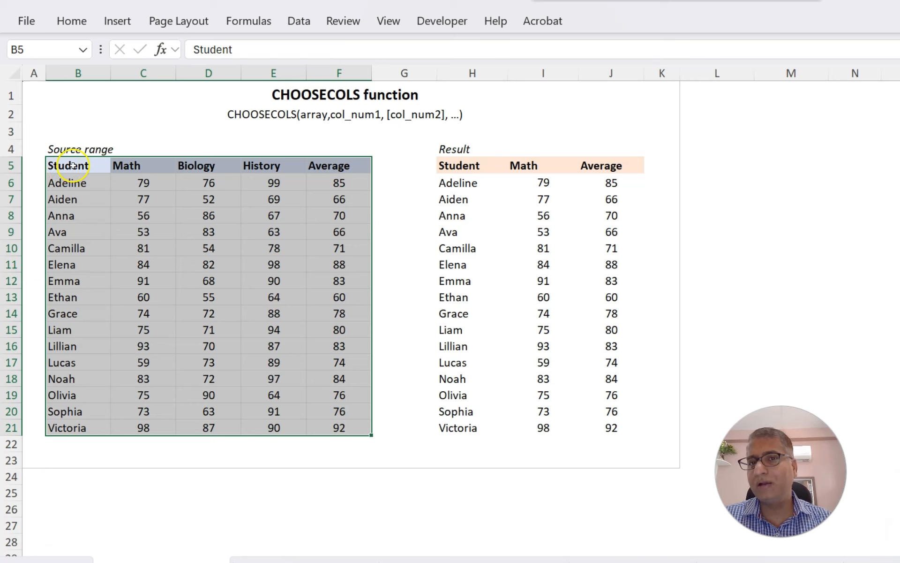
{"action": "left_click", "coordinate": [73, 145]}
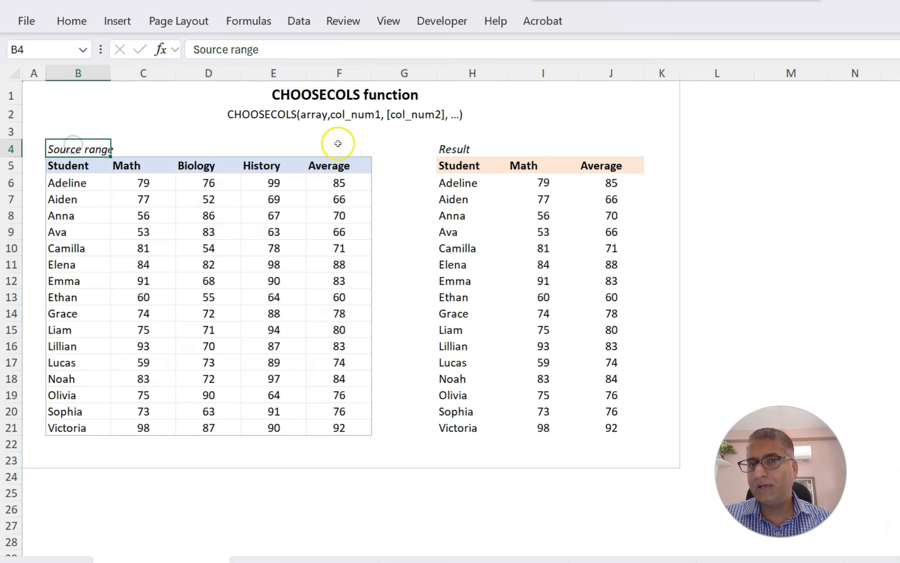
{"action": "left_click", "coordinate": [448, 147]}
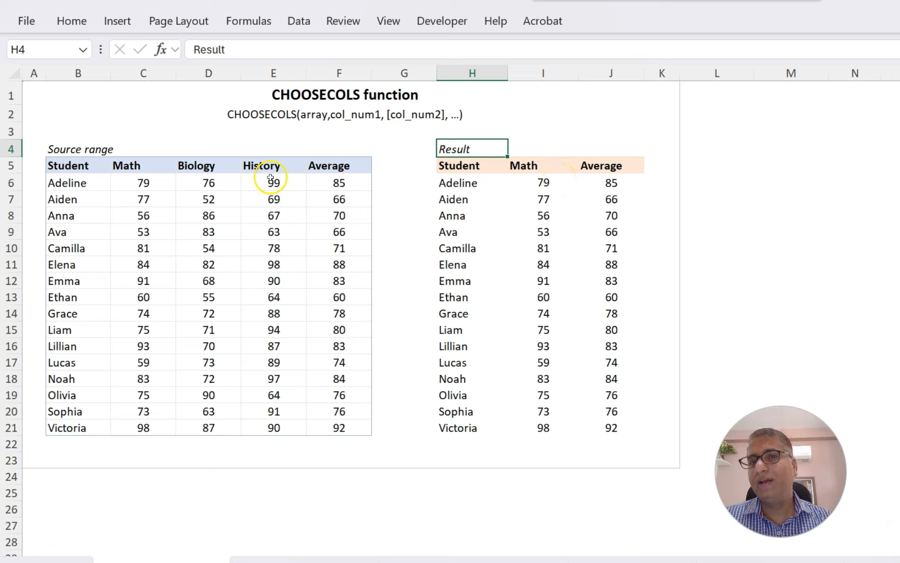
{"action": "left_click", "coordinate": [69, 167]}
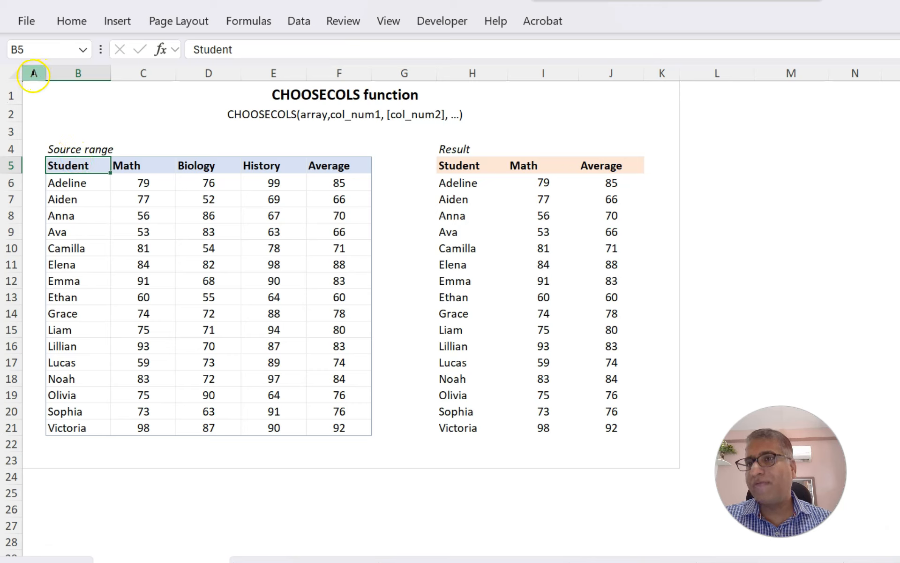
{"action": "left_click_drag", "start_coordinate": [70, 166], "coordinate": [327, 167]}
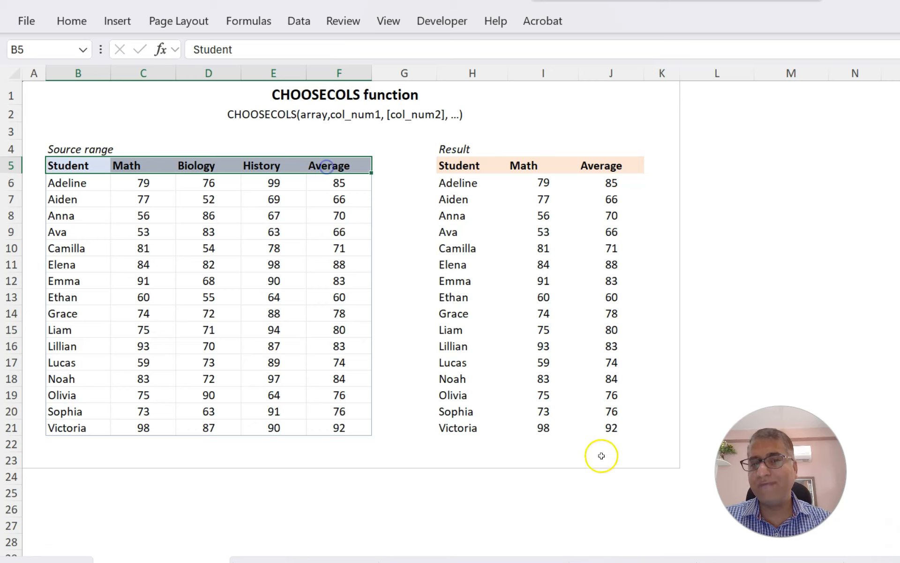
{"action": "left_click", "coordinate": [70, 164]}
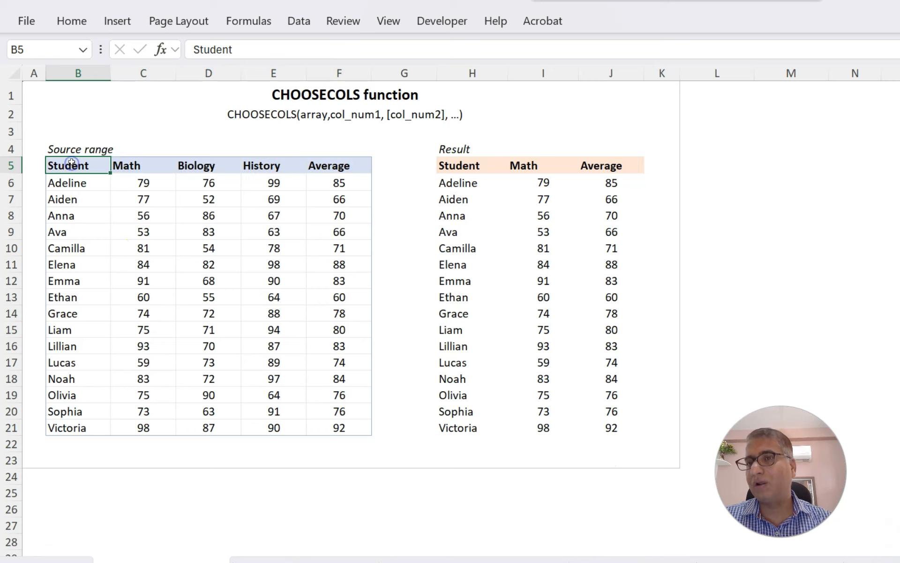
{"action": "left_click", "coordinate": [133, 165], "text": "ctrl"}
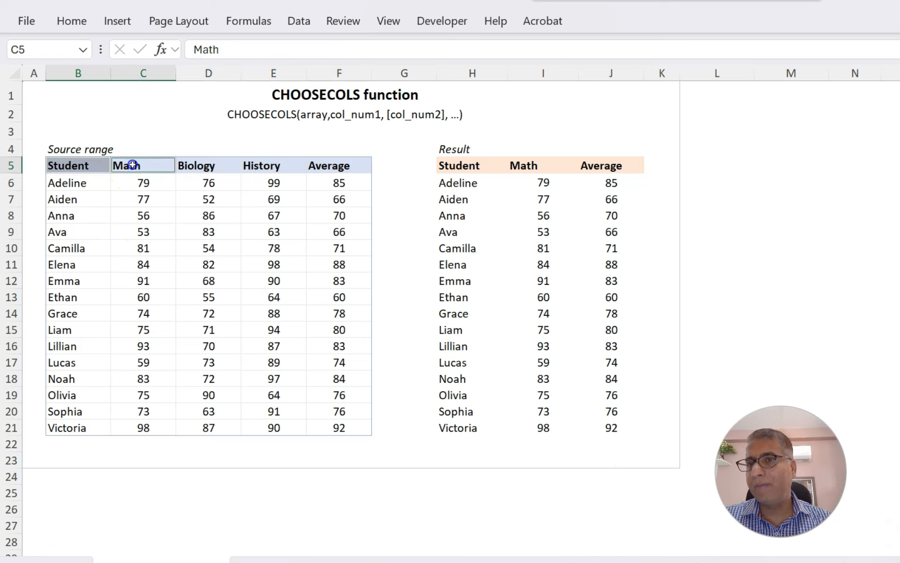
{"action": "left_click", "coordinate": [331, 165], "text": "ctrl"}
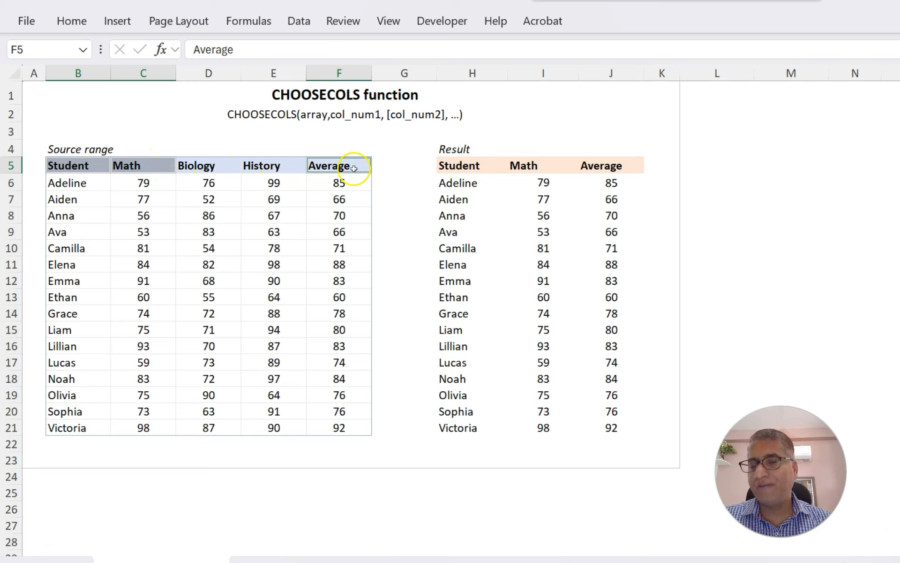
{"action": "left_click", "coordinate": [462, 168]}
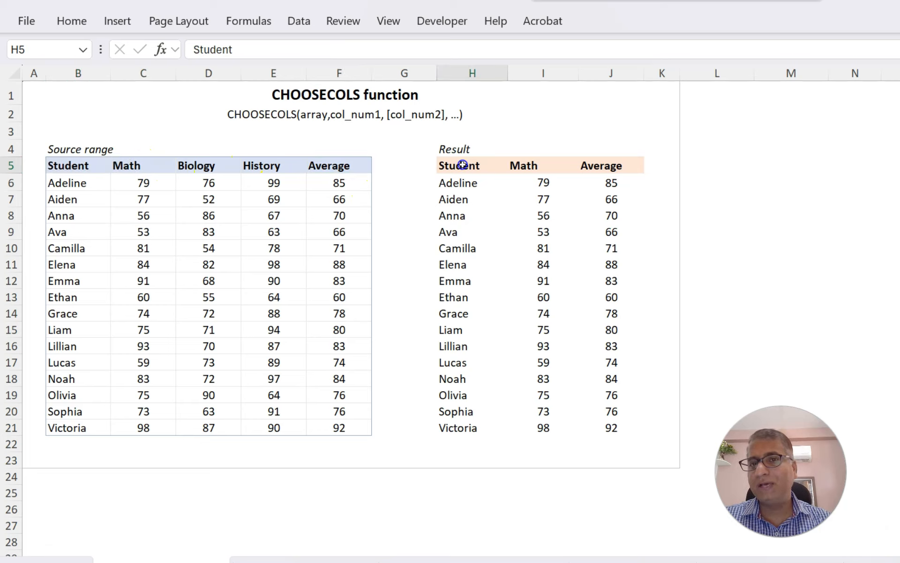
Change the third column argument of the CHOOSECOLS formula in H6 from -1 to 5
{"action": "left_click", "coordinate": [462, 182]}
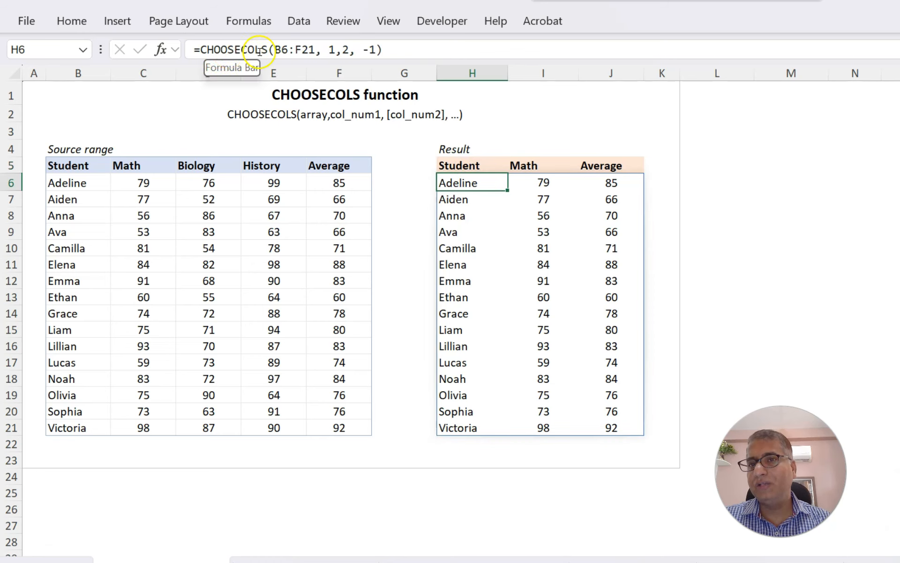
{"action": "left_click", "coordinate": [280, 50]}
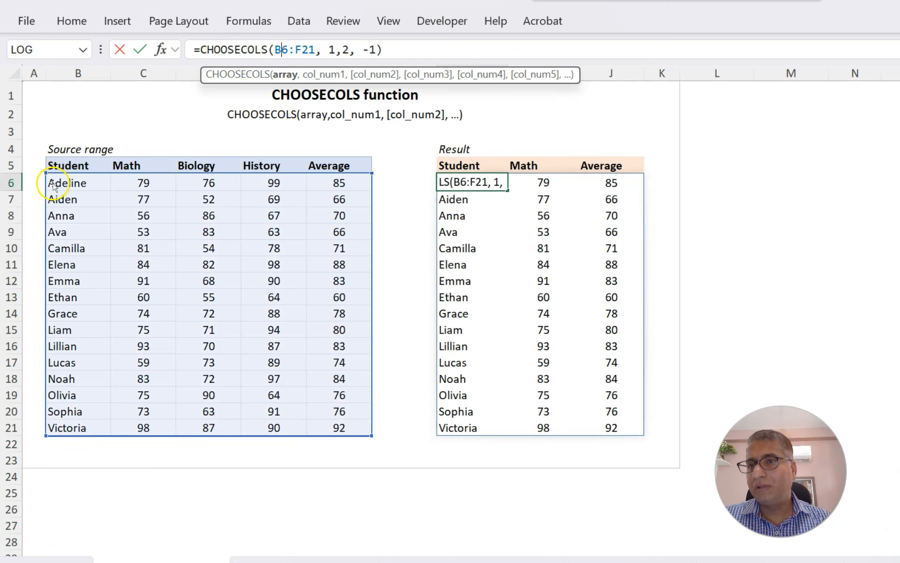
{"action": "left_click", "coordinate": [283, 74]}
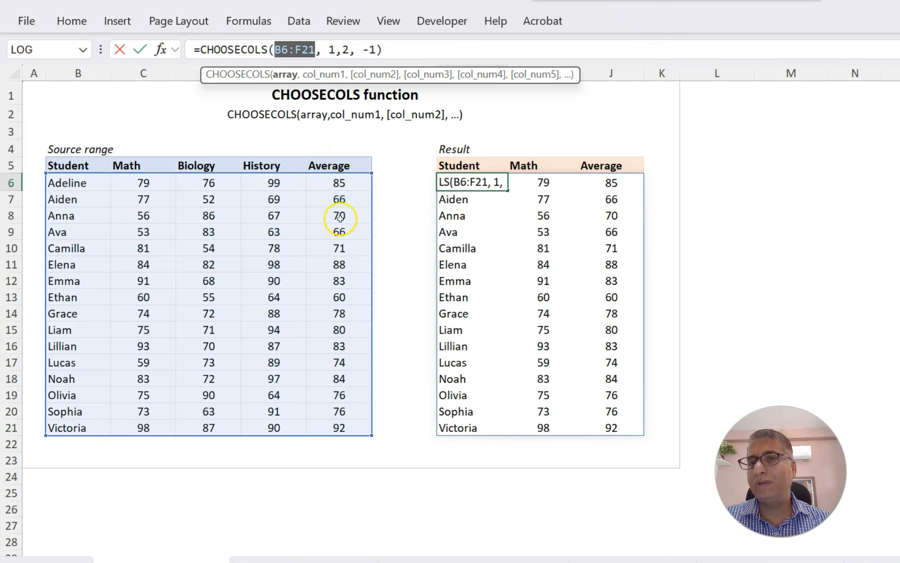
{"action": "left_click", "coordinate": [365, 48]}
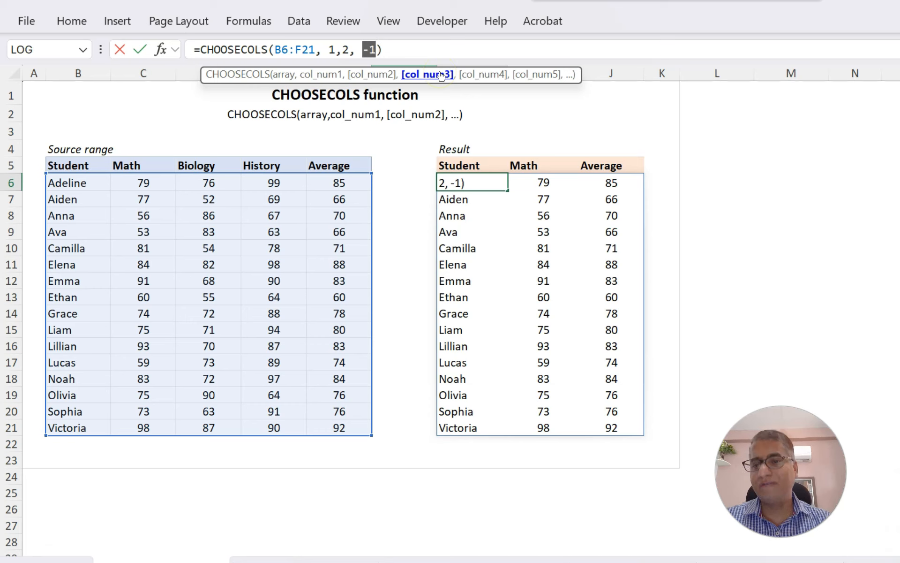
{"action": "type", "text": "5"}
{"action": "key", "text": "Return"}
{"action": "key", "text": "Up"}
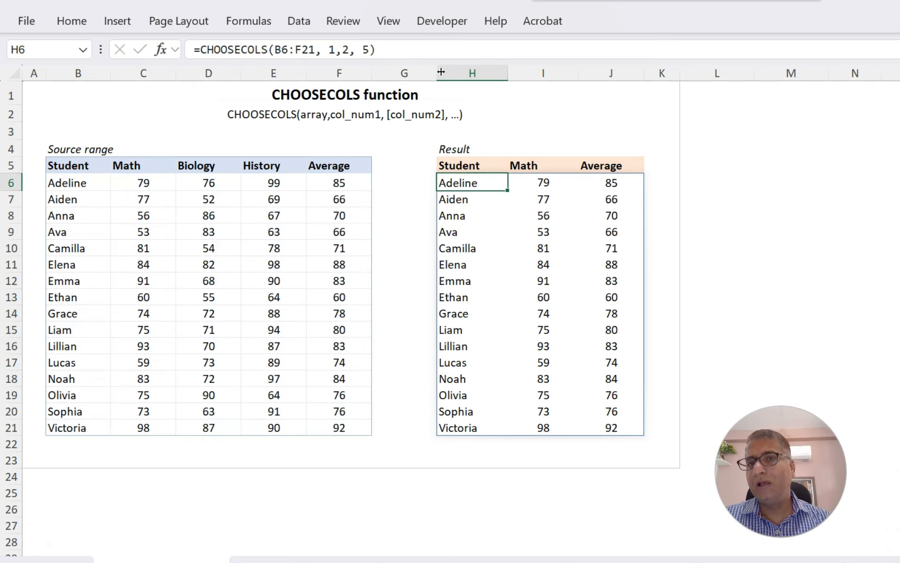
Set the formula's third column argument in H6 back to -1
{"action": "double_click", "coordinate": [365, 49]}
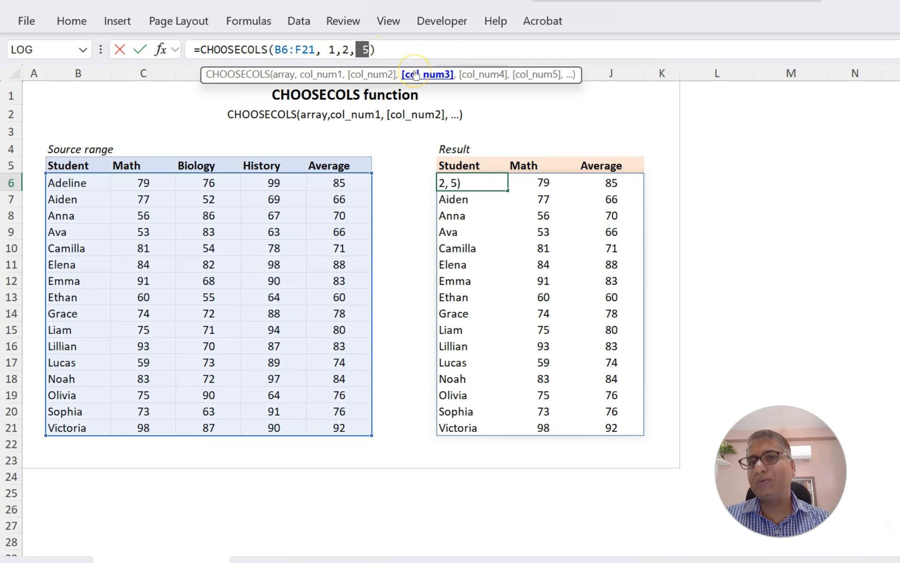
{"action": "type", "text": "-1"}
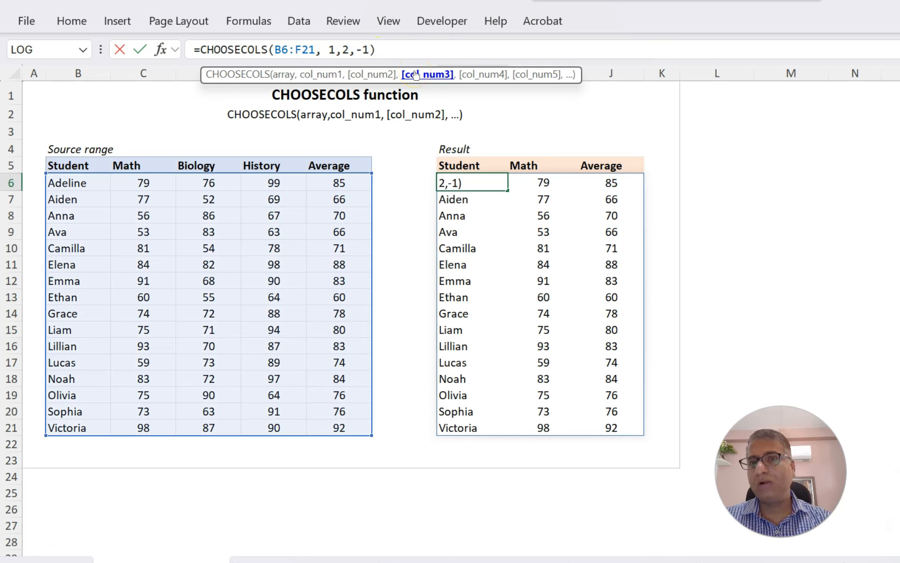
{"action": "key", "text": "Return"}
{"action": "key", "text": "Up"}
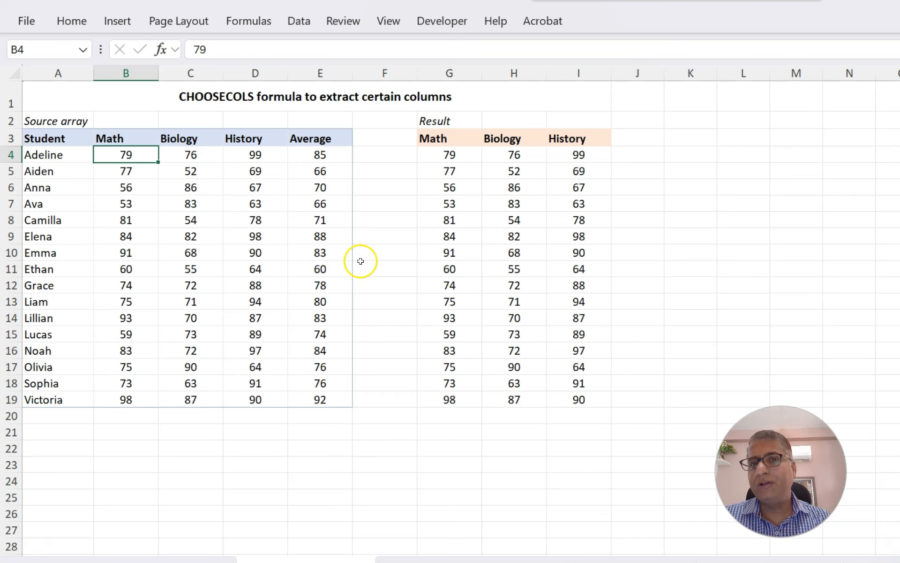
Inspect the CHOOSECOLS formula in result cell G4 of the column-extraction example
{"action": "left_click", "coordinate": [441, 154]}
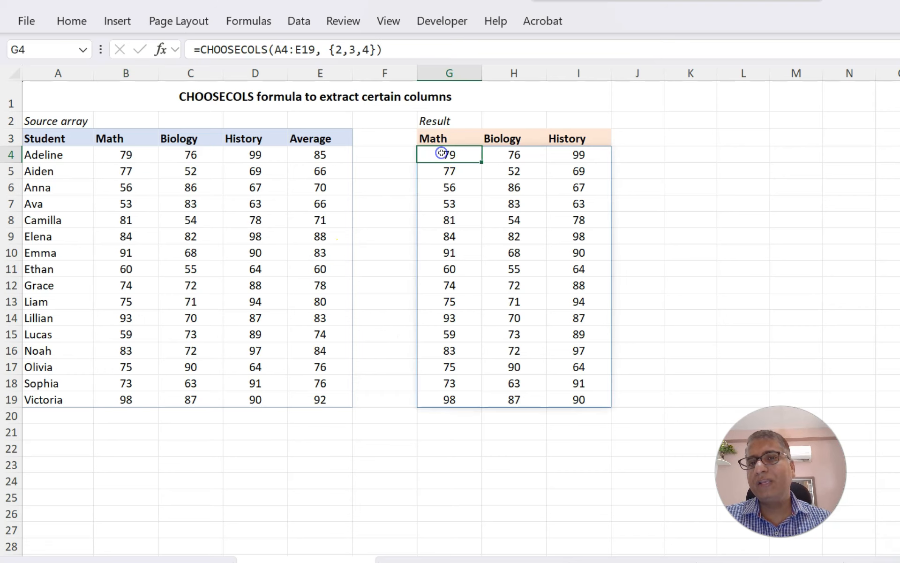
Examine the array constant of column numbers in the CHOOSECOLS formula of G4
{"action": "left_click", "coordinate": [330, 48]}
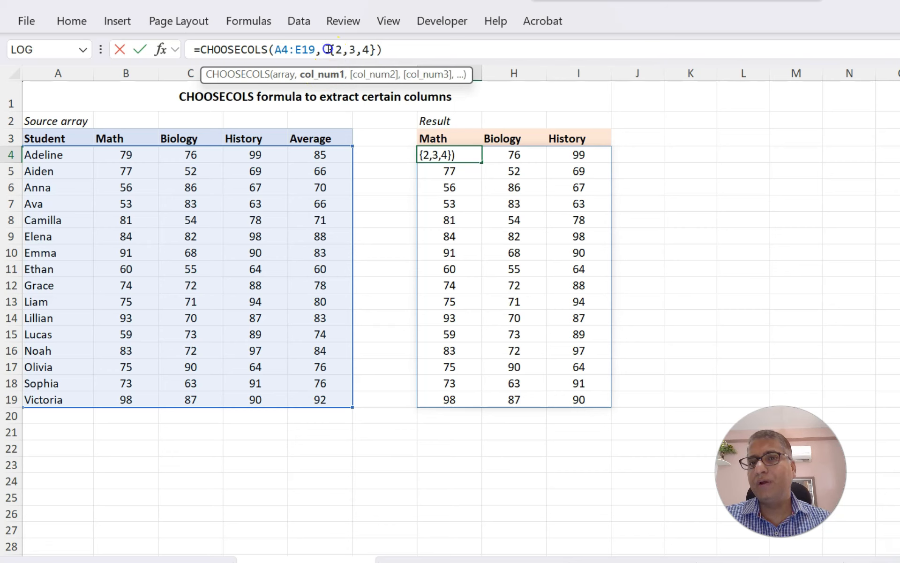
{"action": "left_click_drag", "start_coordinate": [329, 49], "coordinate": [372, 48]}
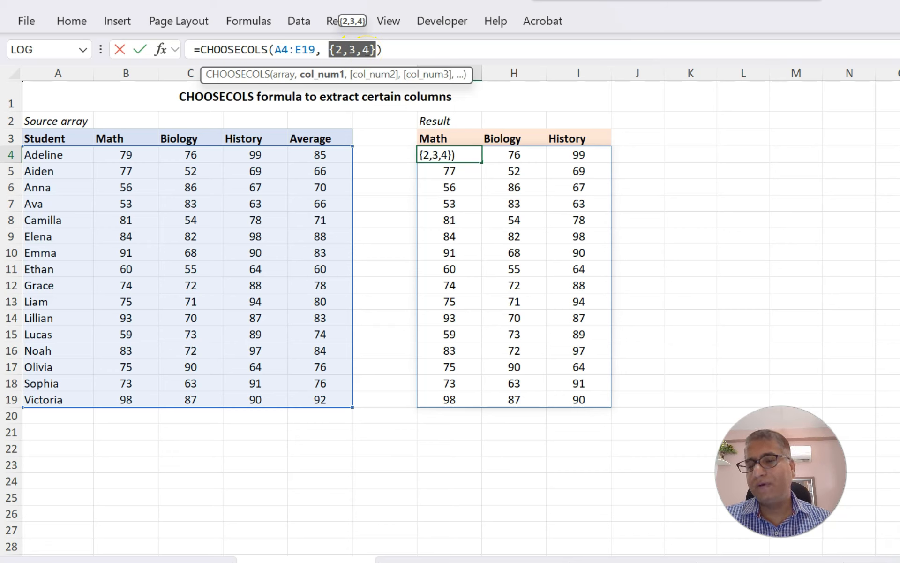
{"action": "key", "text": "Escape"}
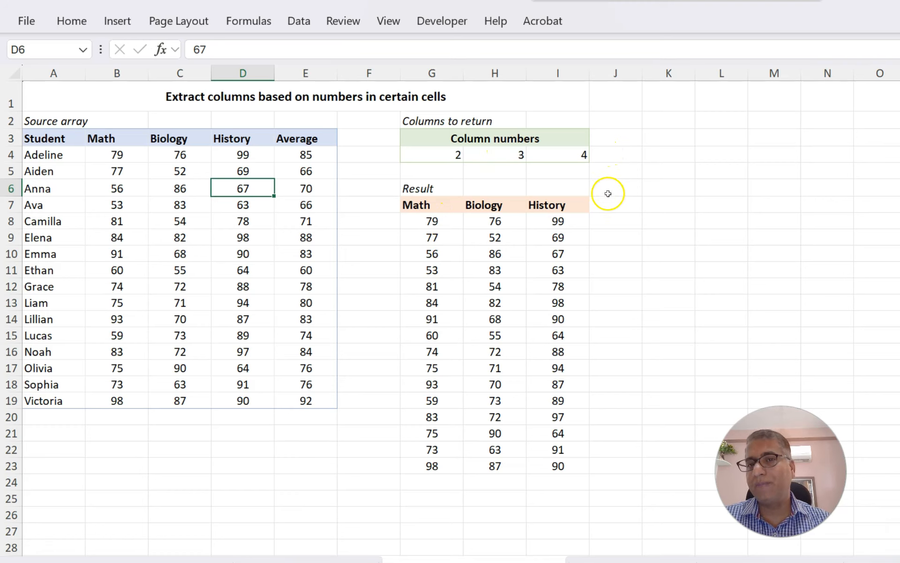
Inspect the CHOOSECOLS formula in G8 that reads its column numbers from cells G4:I4
{"action": "left_click", "coordinate": [421, 218]}
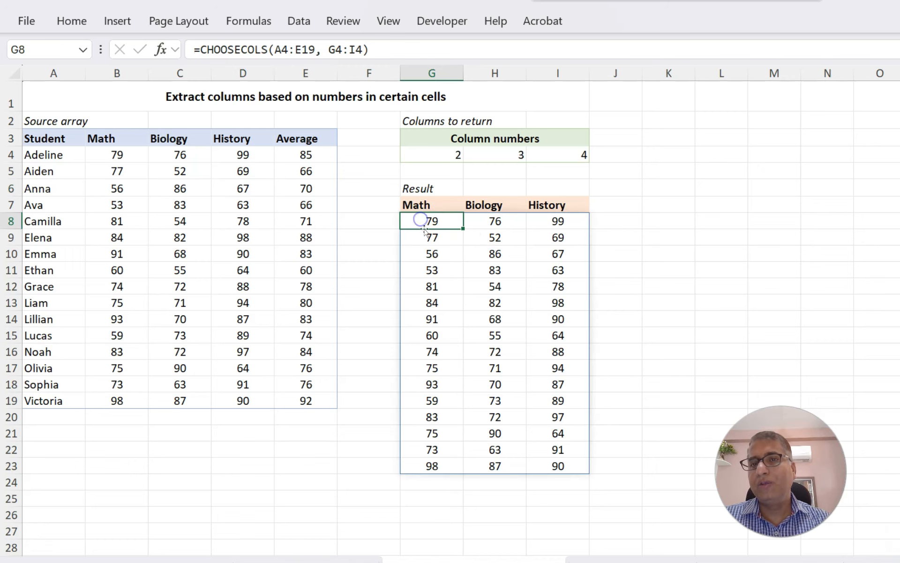
{"action": "left_click_drag", "start_coordinate": [328, 49], "coordinate": [364, 48]}
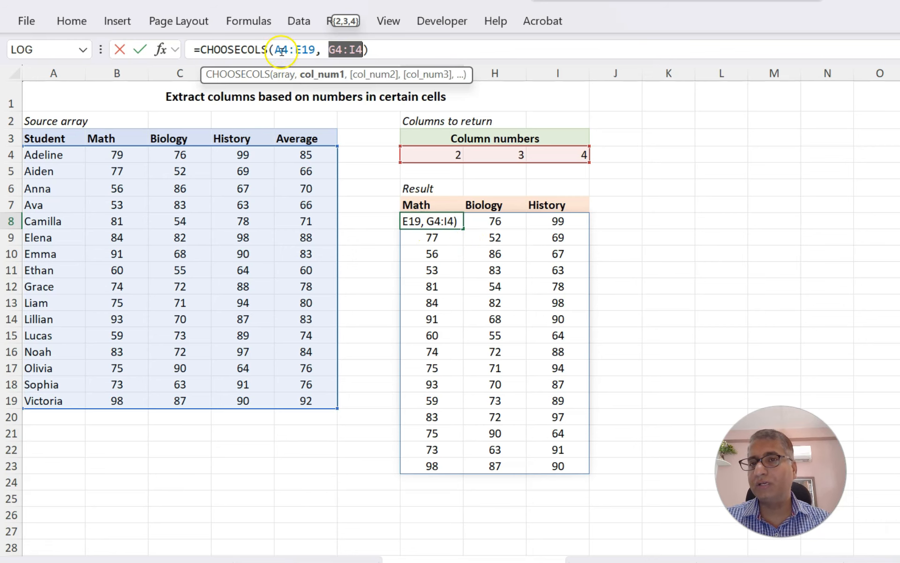
{"action": "left_click", "coordinate": [283, 75]}
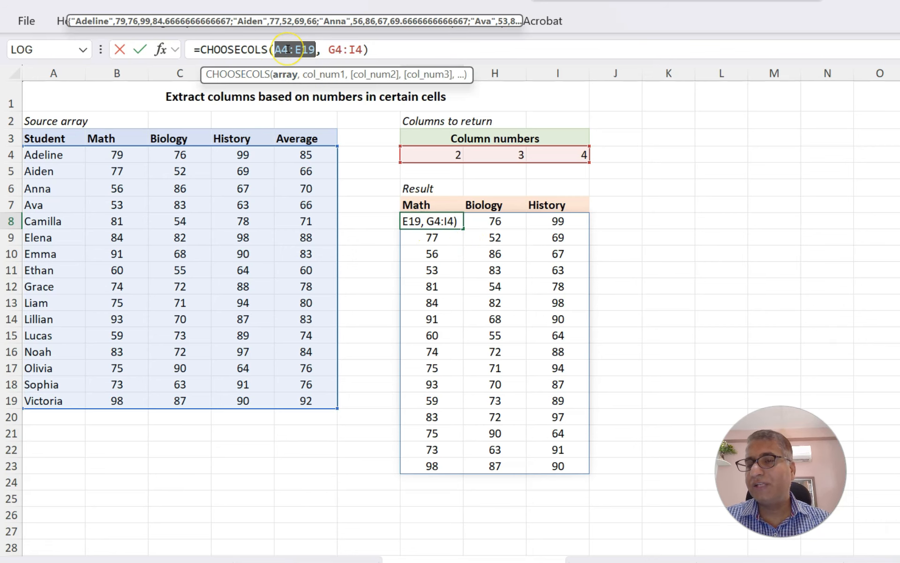
{"action": "key", "text": "Escape"}
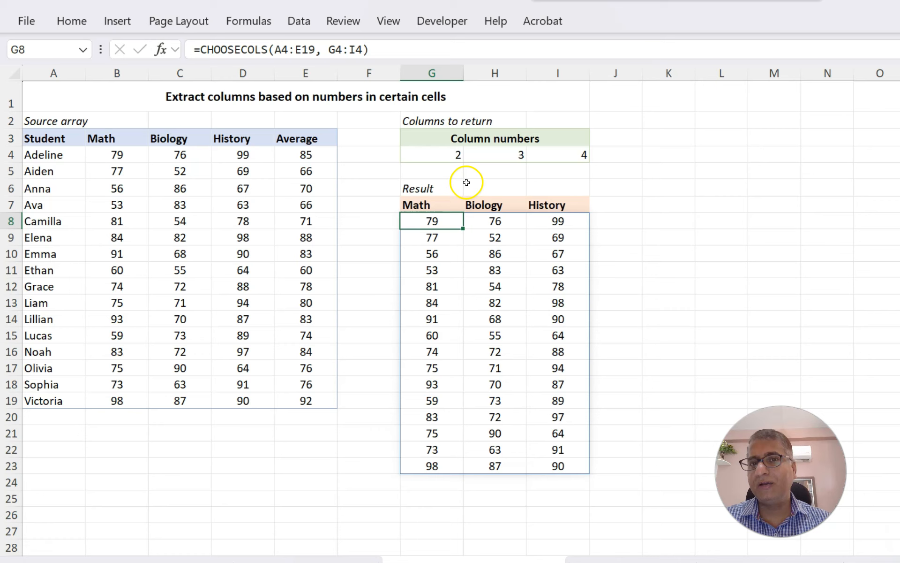
Change the first column number in cell G4 to 3
{"action": "left_click", "coordinate": [445, 150]}
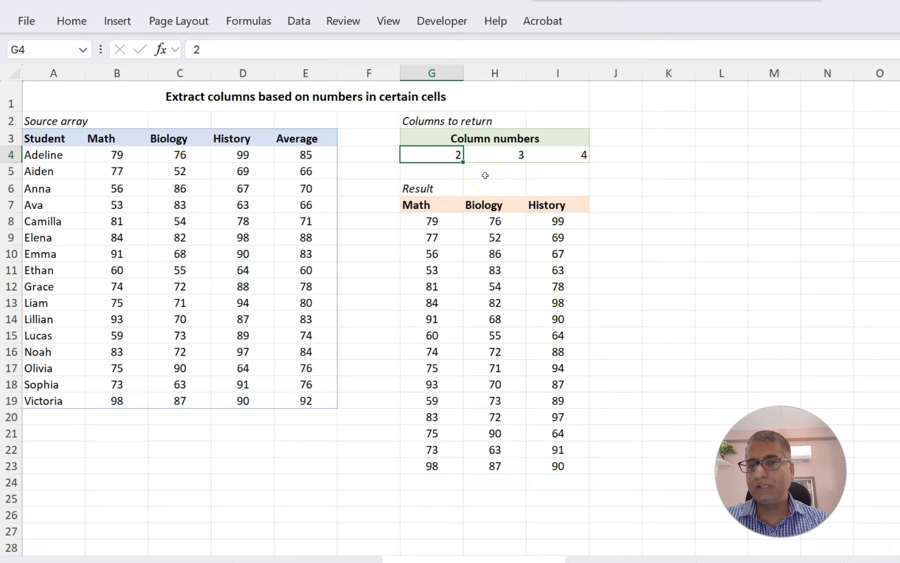
{"action": "type", "text": "3"}
{"action": "key", "text": "ctrl+Return"}
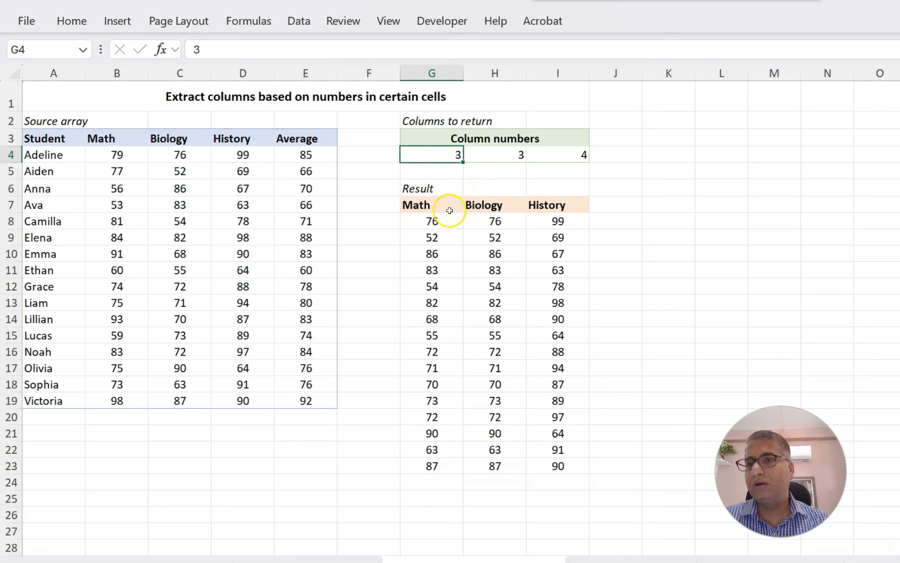
Set the first column number in cell G4 back to 2
{"action": "left_click_drag", "start_coordinate": [165, 152], "coordinate": [166, 239]}
{"action": "left_click", "coordinate": [436, 157]}
{"action": "left_click_drag", "start_coordinate": [220, 49], "coordinate": [182, 52]}
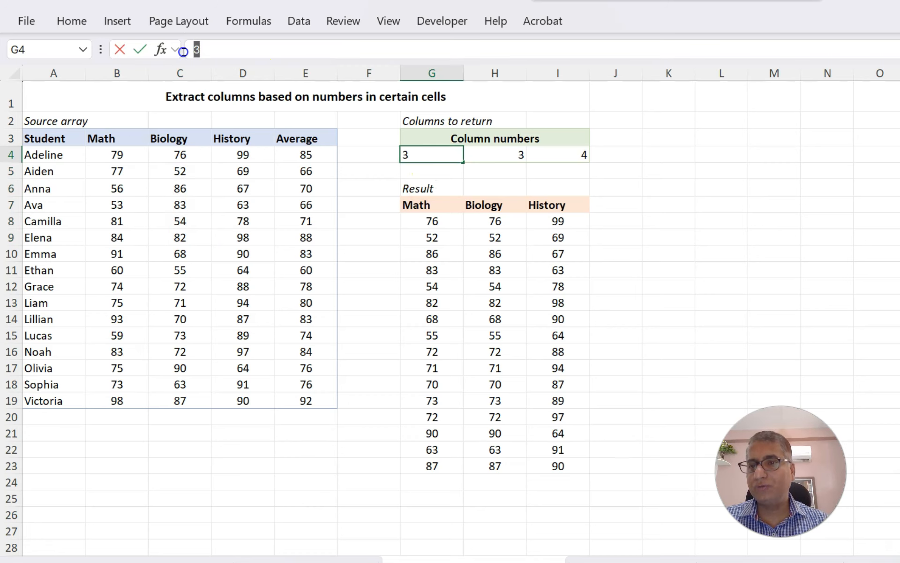
{"action": "type", "text": "2"}
{"action": "key", "text": "Return"}
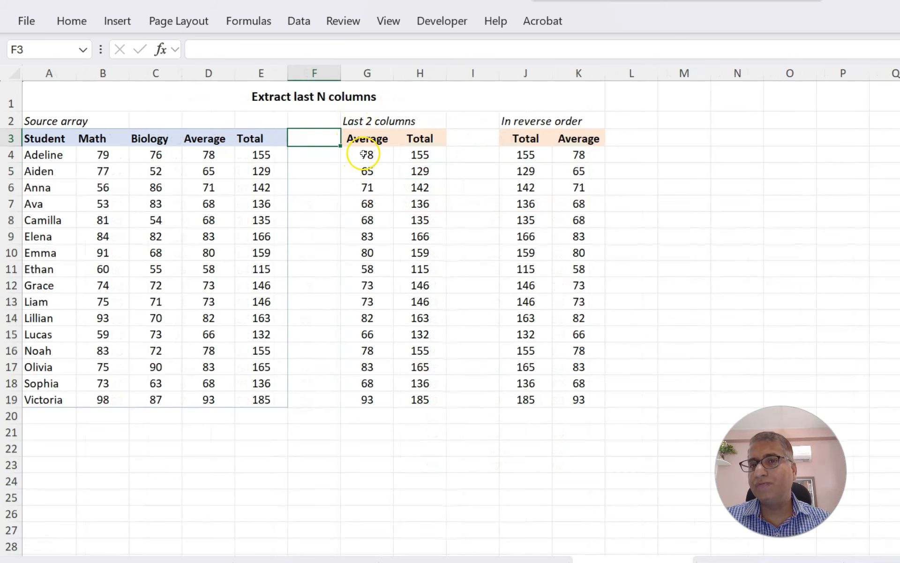
Change the first column argument of the last-N-columns formula in G4 to -3 and undo it
{"action": "left_click_drag", "start_coordinate": [198, 137], "coordinate": [243, 137]}
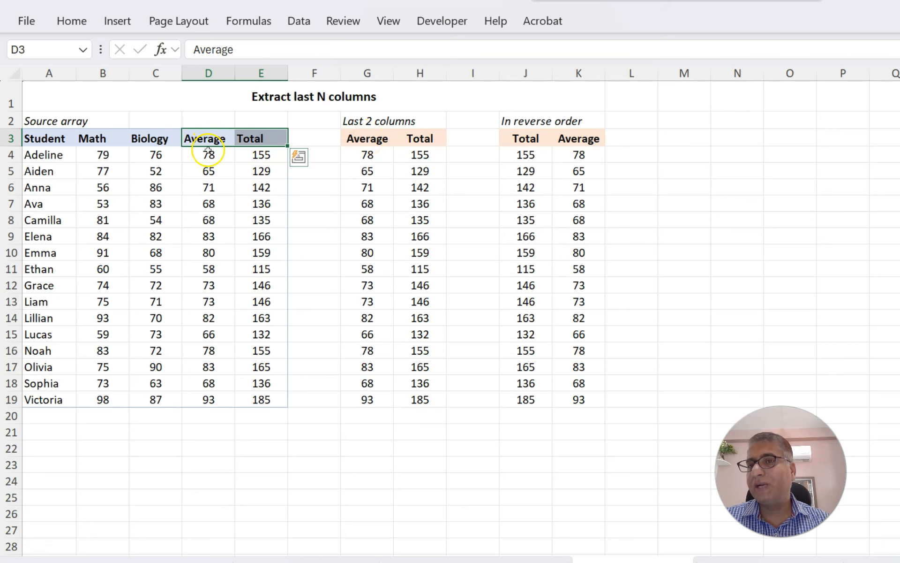
{"action": "left_click", "coordinate": [360, 139]}
{"action": "left_click", "coordinate": [362, 155]}
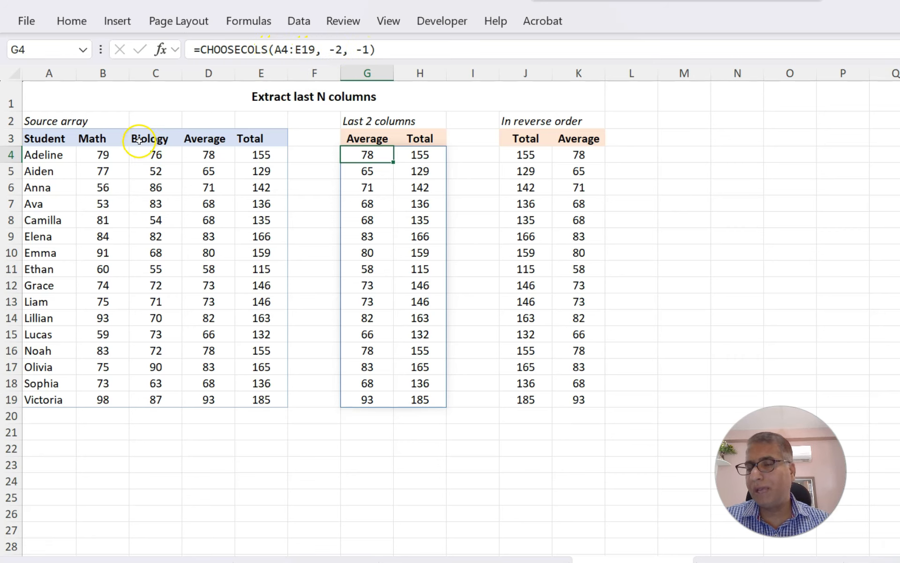
{"action": "left_click", "coordinate": [335, 52]}
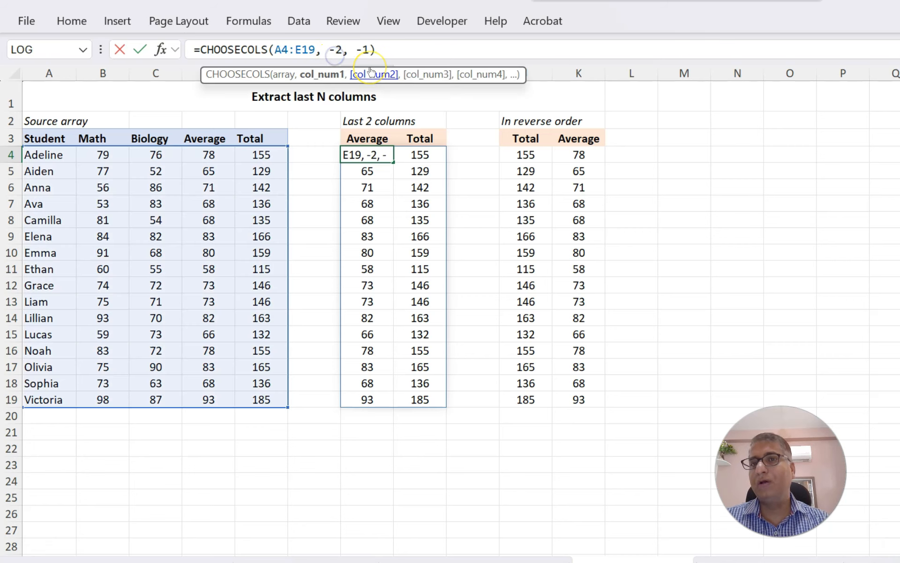
{"action": "type", "text": "3"}
{"action": "key", "text": "Return"}
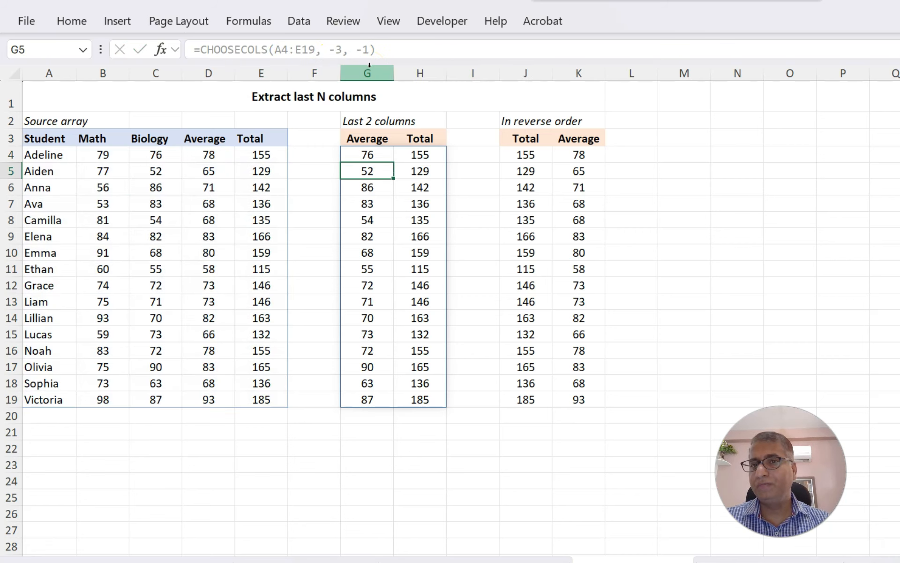
{"action": "key", "text": "ctrl+z"}
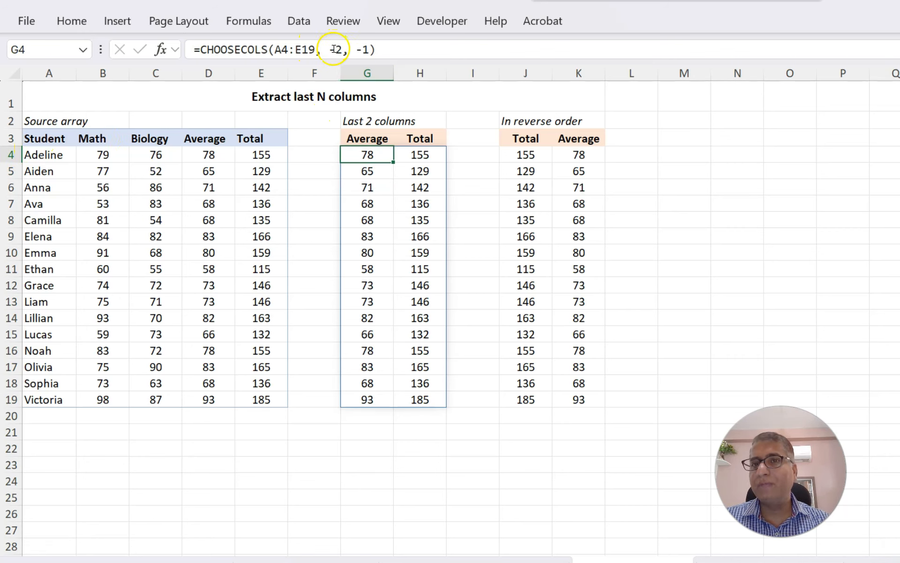
Set the first column argument of the CHOOSECOLS formula in G4 to 4
{"action": "left_click_drag", "start_coordinate": [330, 48], "coordinate": [343, 48]}
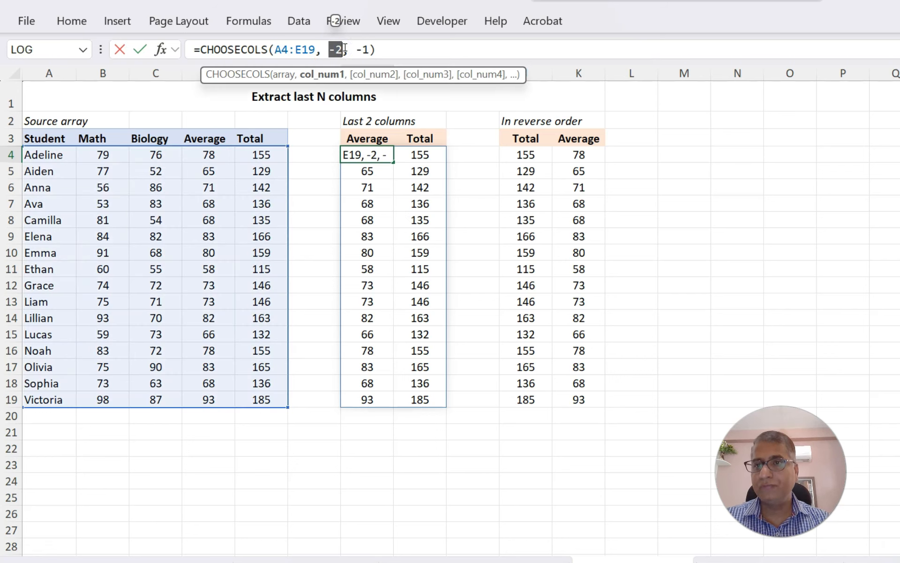
{"action": "type", "text": "4"}
{"action": "key", "text": "Return"}
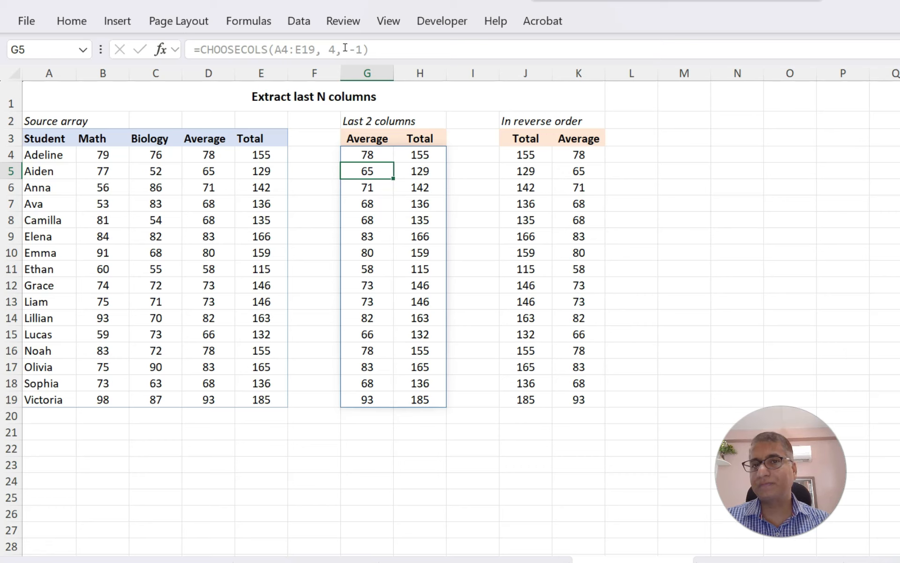
Inspect the reverse-order result starting in J4 of the last-N-columns example
{"action": "left_click", "coordinate": [504, 120]}
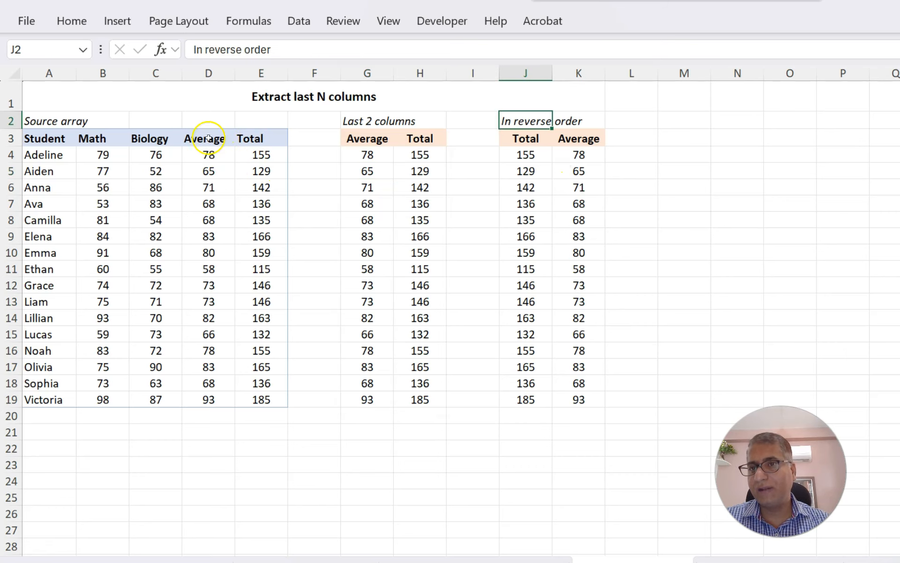
{"action": "left_click", "coordinate": [524, 157]}
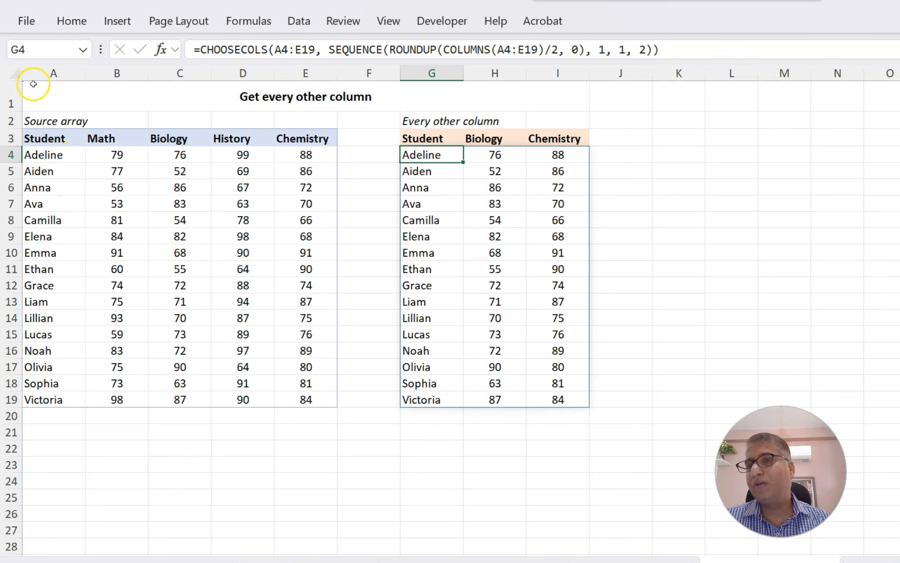
Highlight source columns A, C and E to show the every-other-column pattern
{"action": "left_click", "coordinate": [44, 71]}
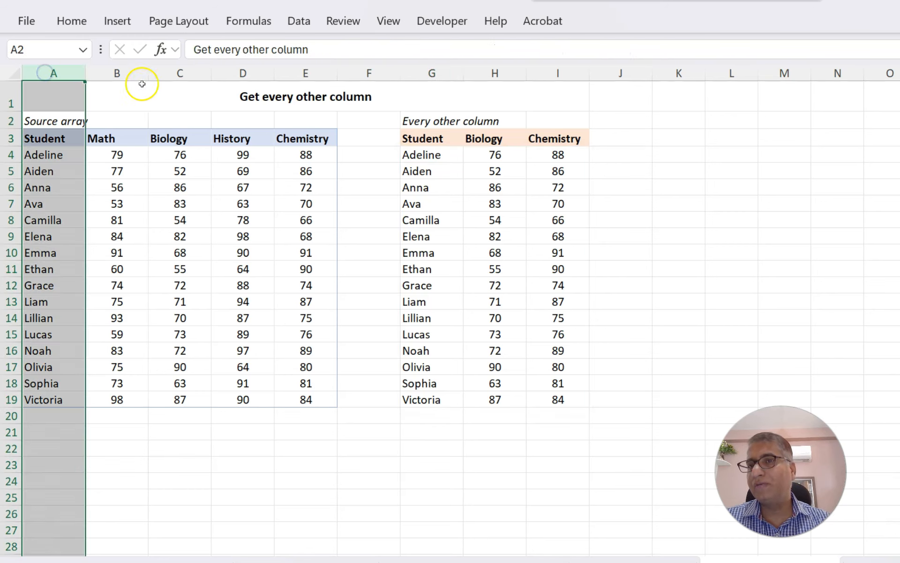
{"action": "left_click", "coordinate": [188, 73], "text": "ctrl"}
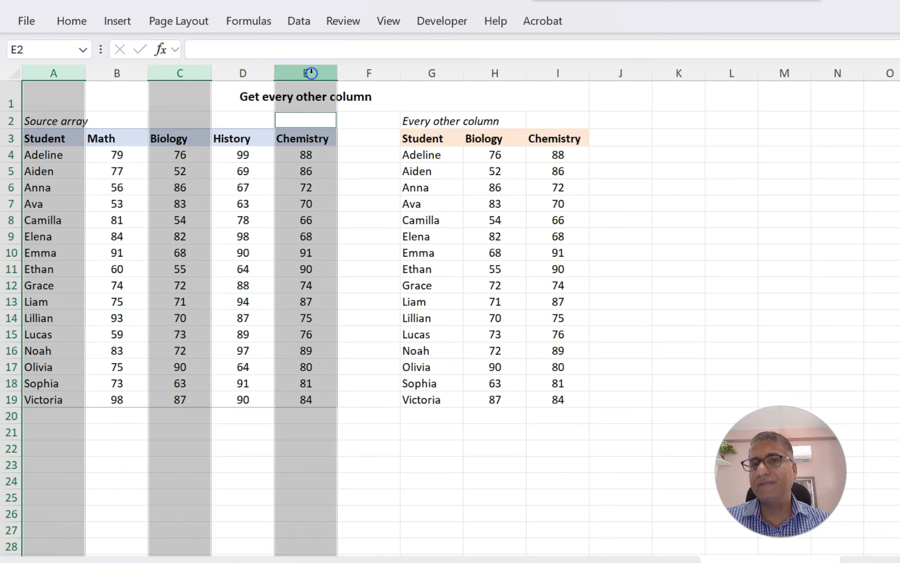
{"action": "left_click", "coordinate": [302, 75], "text": "ctrl"}
{"action": "left_click", "coordinate": [123, 174]}
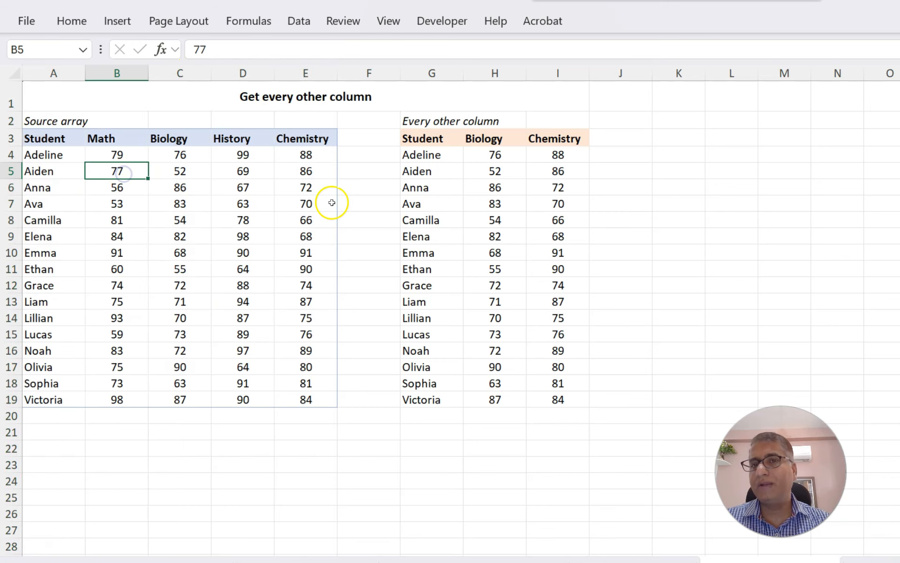
Examine the parts of the every-other-column CHOOSECOLS formula in G4, including the SEQUENCE, ROUNDUP and COLUMNS arguments
{"action": "left_click", "coordinate": [428, 154]}
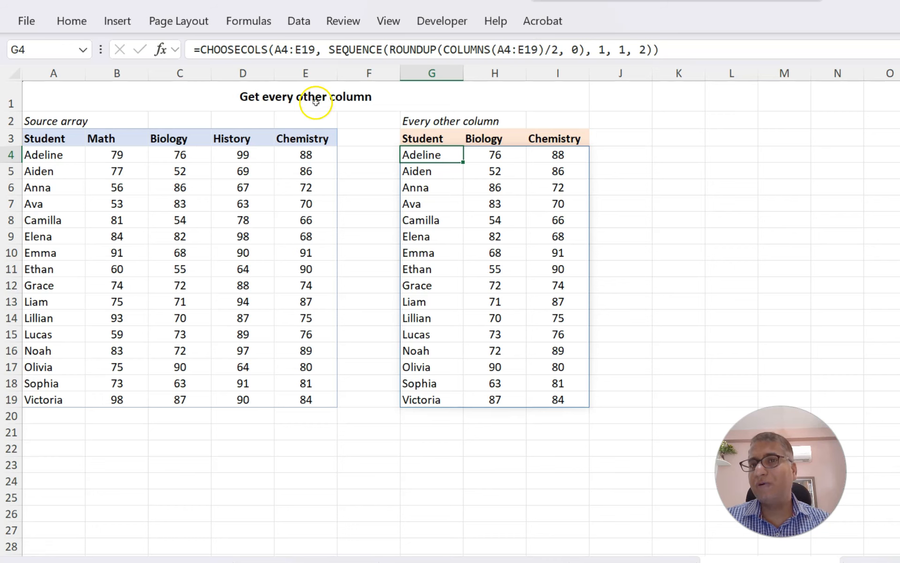
{"action": "left_click_drag", "start_coordinate": [389, 47], "coordinate": [633, 47]}
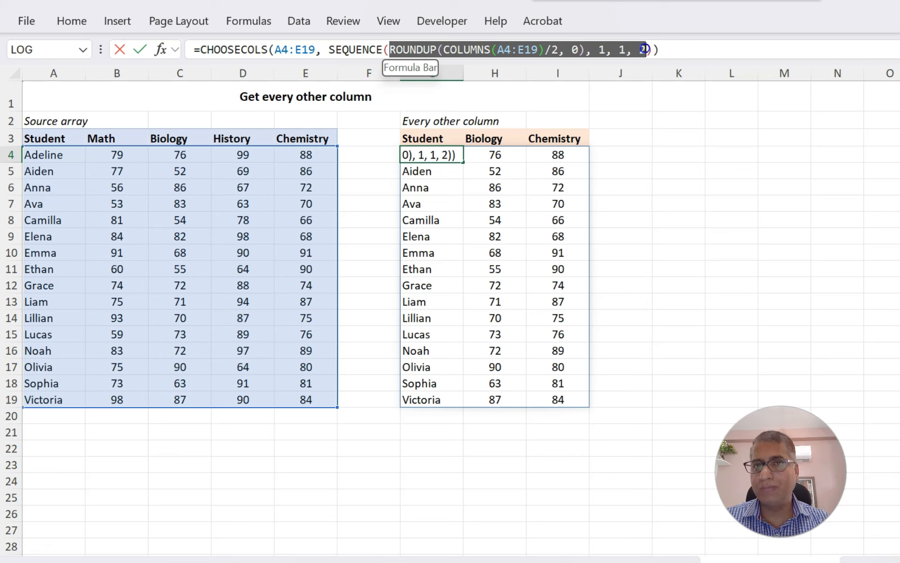
{"action": "left_click_drag", "start_coordinate": [646, 49], "coordinate": [645, 49]}
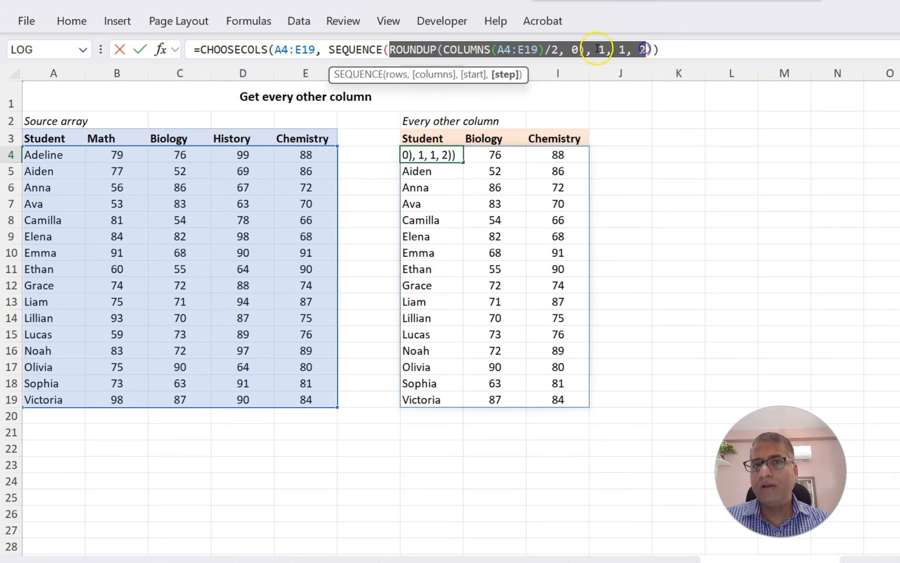
{"action": "left_click", "coordinate": [445, 49]}
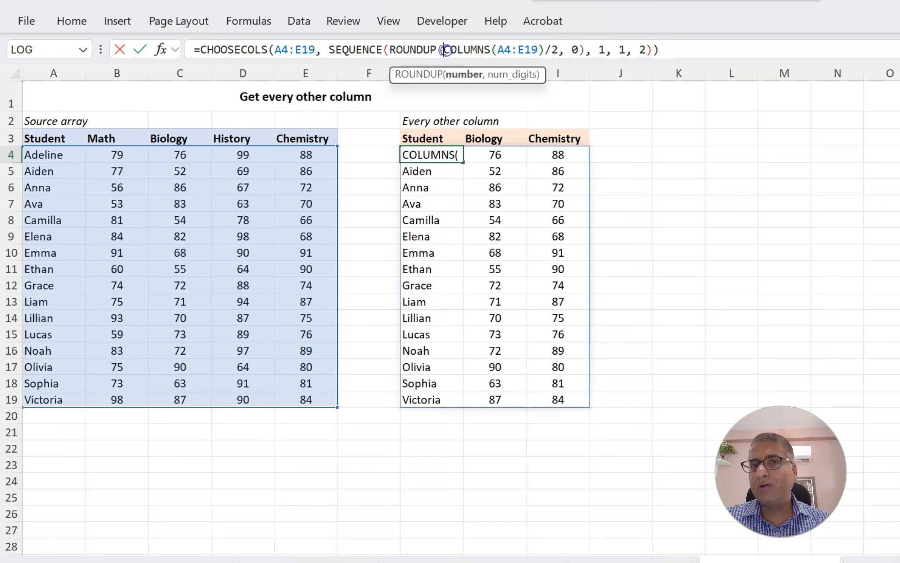
{"action": "left_click_drag", "start_coordinate": [449, 50], "coordinate": [546, 49]}
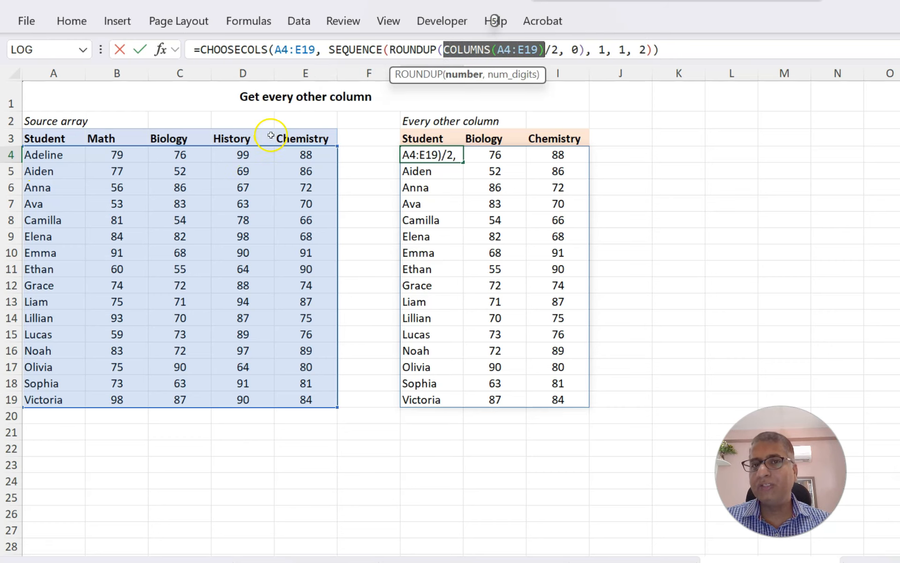
{"action": "left_click", "coordinate": [557, 49]}
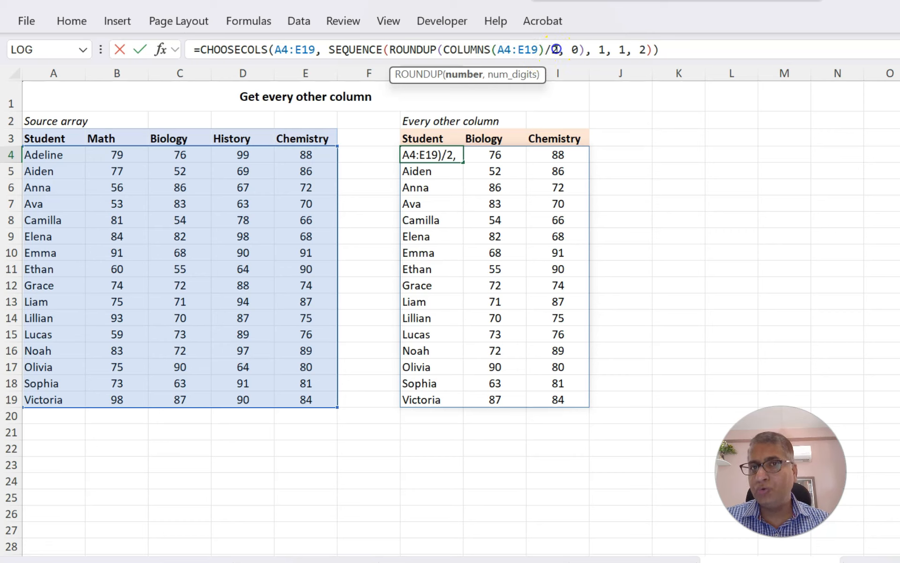
{"action": "left_click_drag", "start_coordinate": [394, 49], "coordinate": [581, 49]}
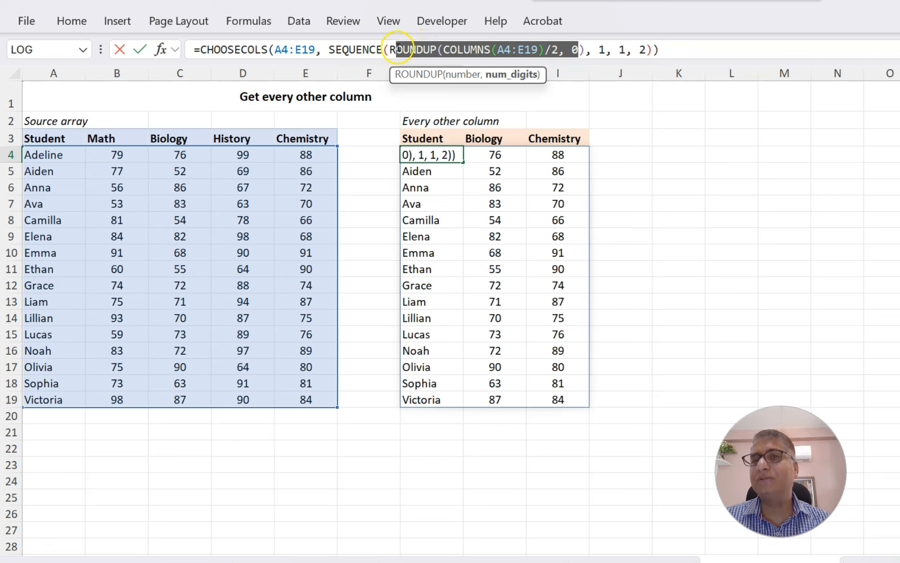
{"action": "left_click_drag", "start_coordinate": [389, 48], "coordinate": [585, 49]}
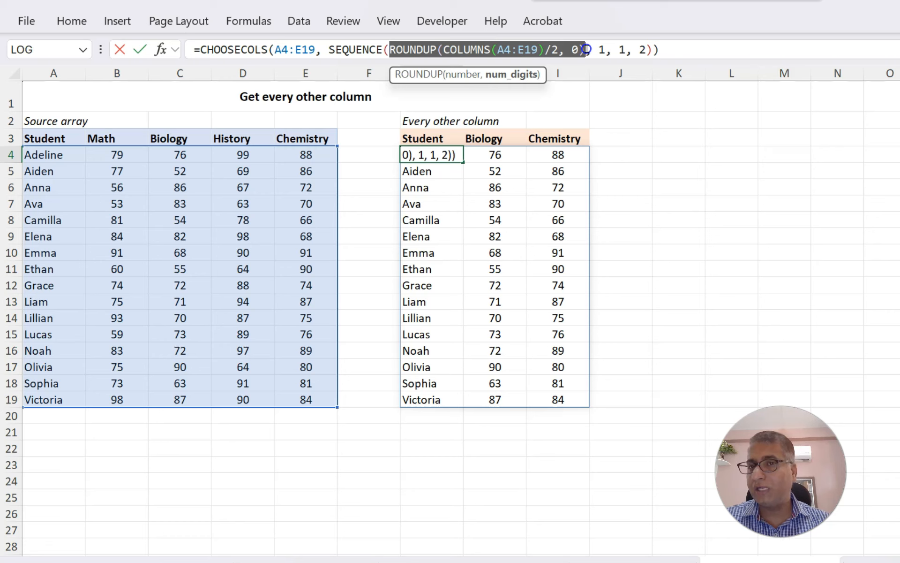
{"action": "left_click", "coordinate": [354, 51]}
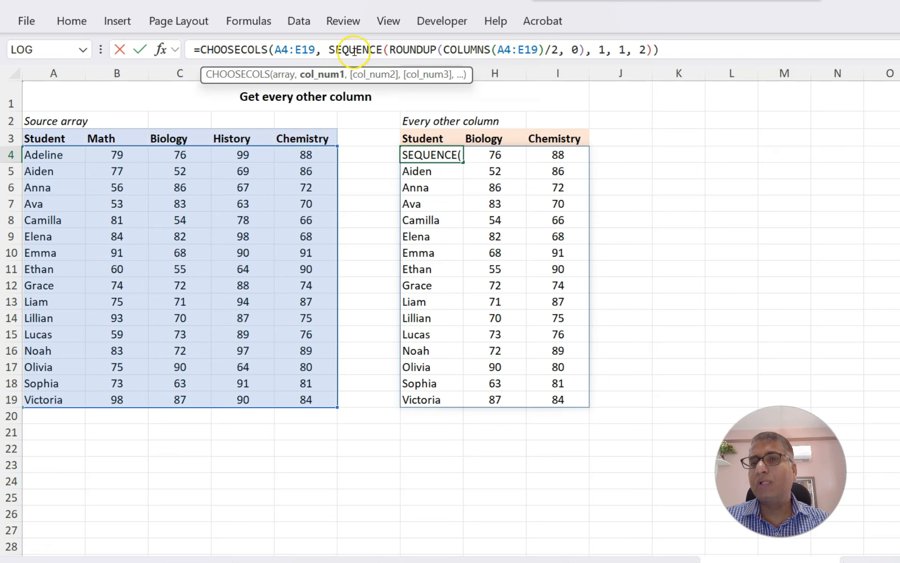
{"action": "left_click", "coordinate": [313, 75]}
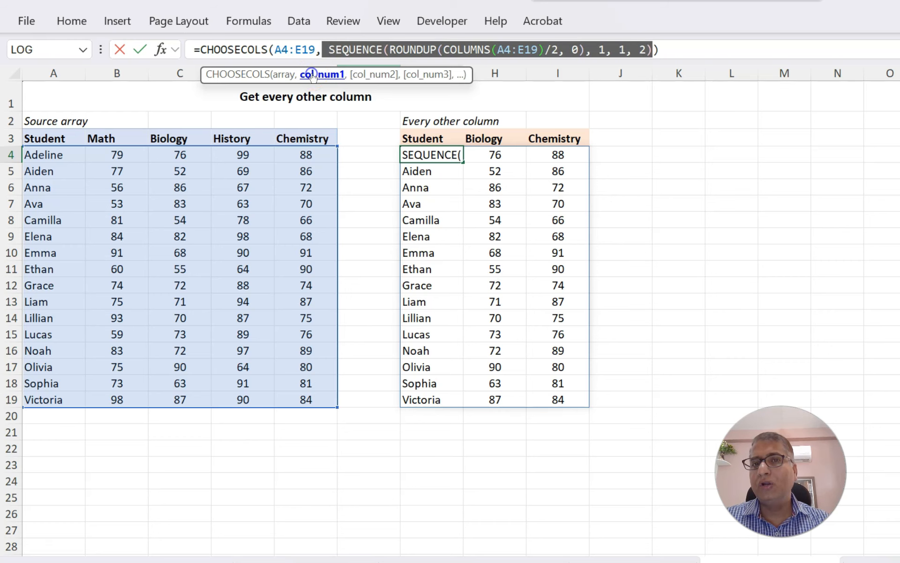
{"action": "left_click", "coordinate": [388, 50]}
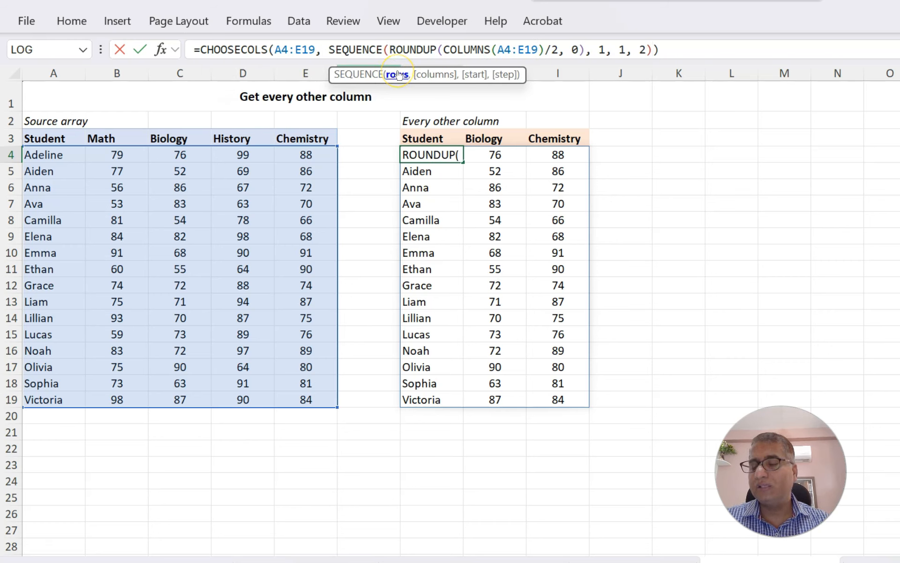
{"action": "left_click", "coordinate": [506, 74]}
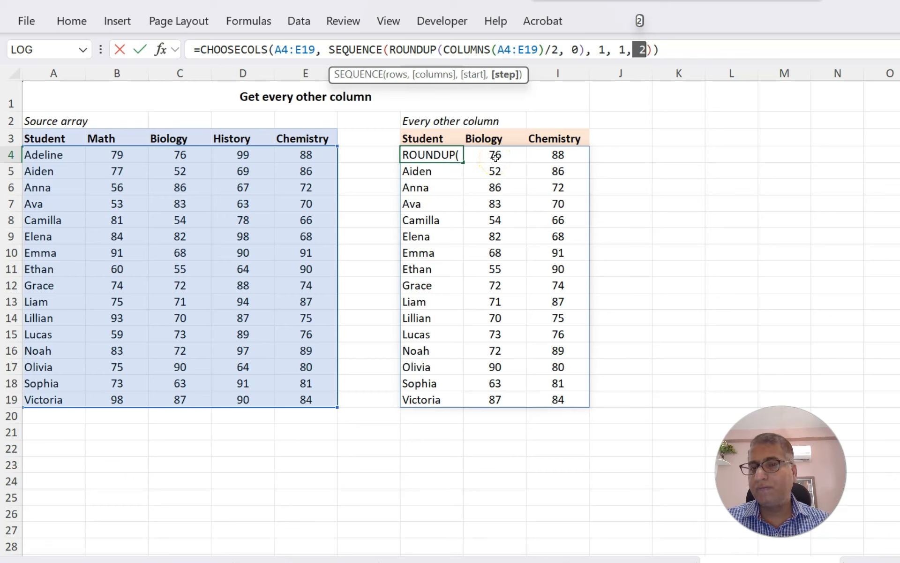
{"action": "key", "text": "Return"}
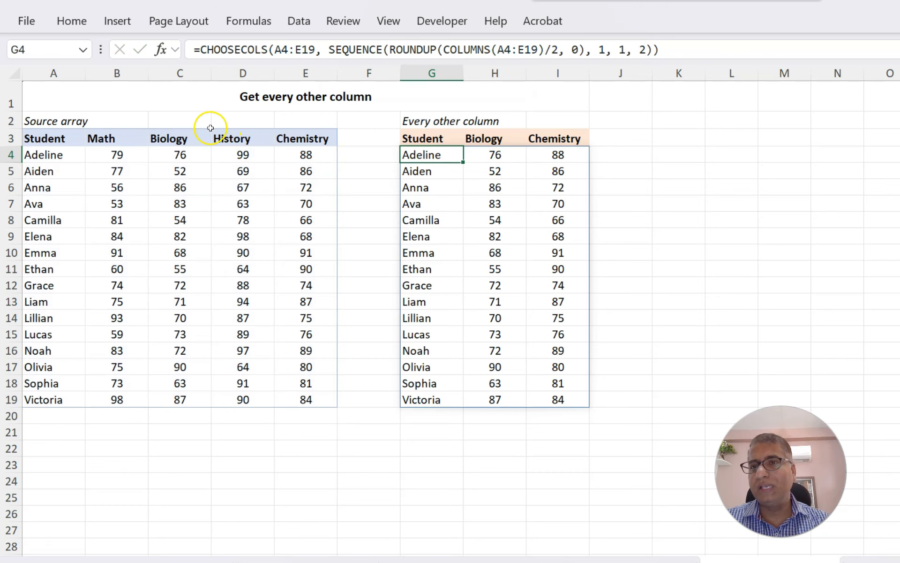
Step through the G4 formula with Evaluate Formula to see each intermediate result, then close the dialog
{"action": "left_click", "coordinate": [262, 22]}
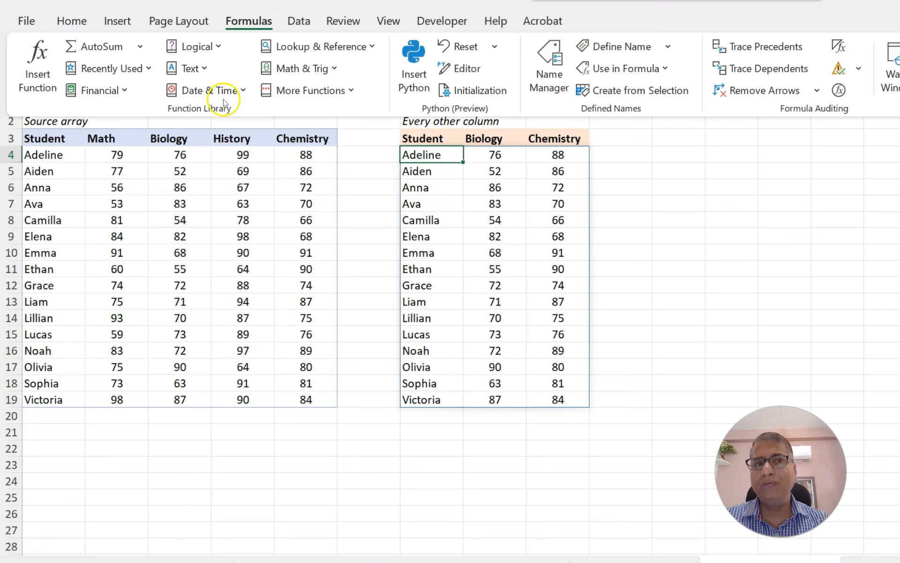
{"action": "left_click", "coordinate": [838, 90]}
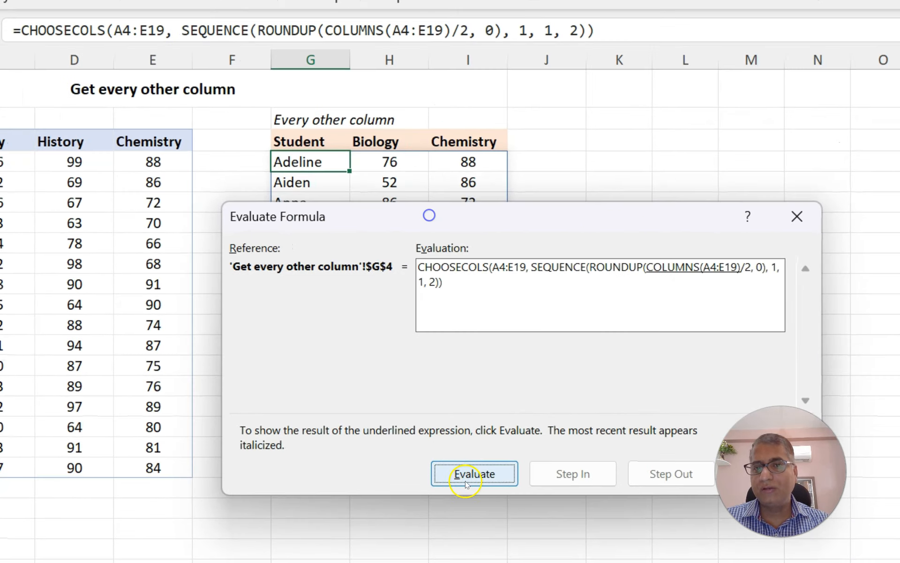
{"action": "left_click", "coordinate": [793, 494]}
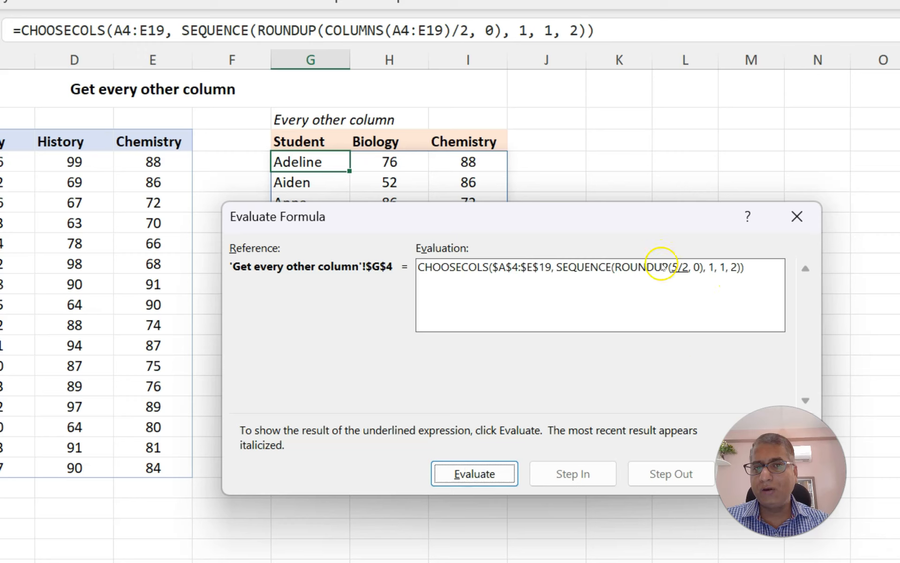
{"action": "left_click", "coordinate": [482, 469]}
{"action": "left_click", "coordinate": [481, 467]}
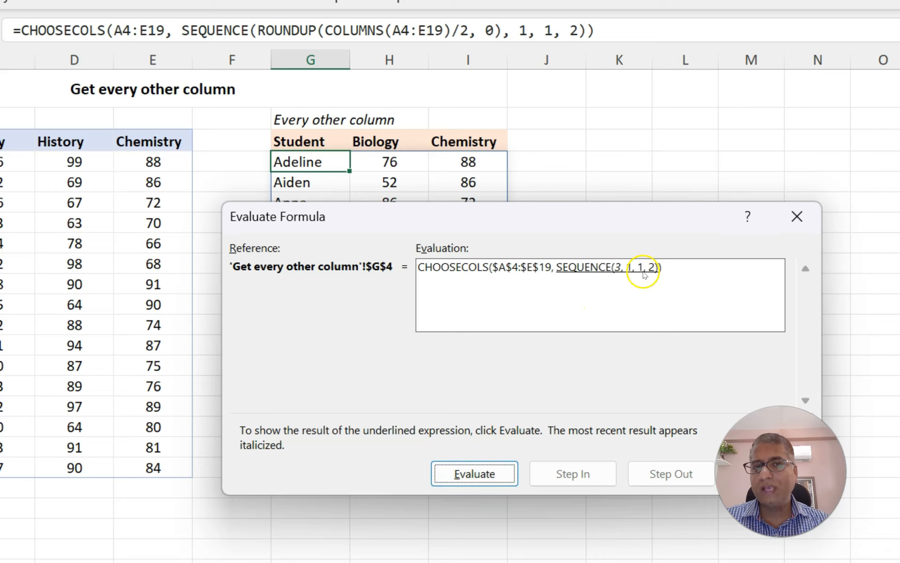
{"action": "left_click", "coordinate": [488, 471]}
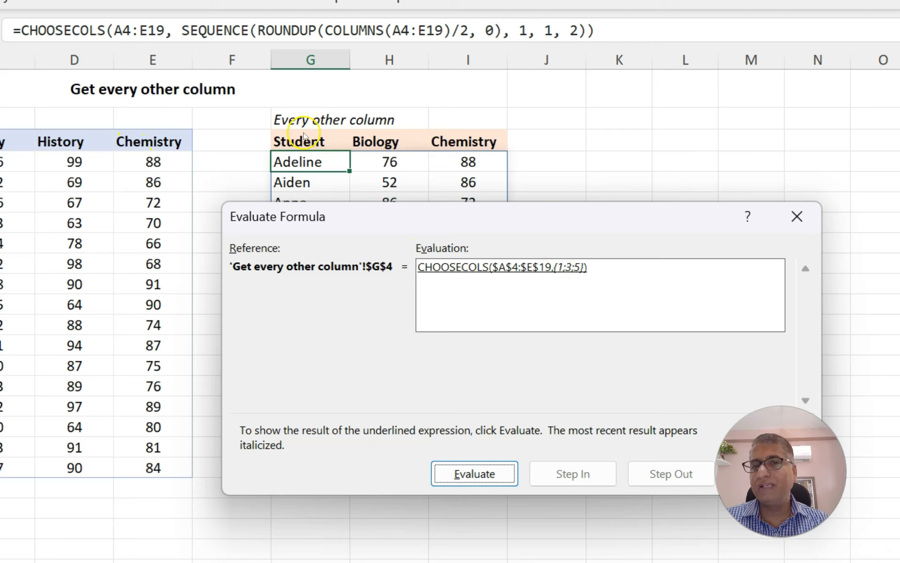
{"action": "left_click", "coordinate": [462, 471]}
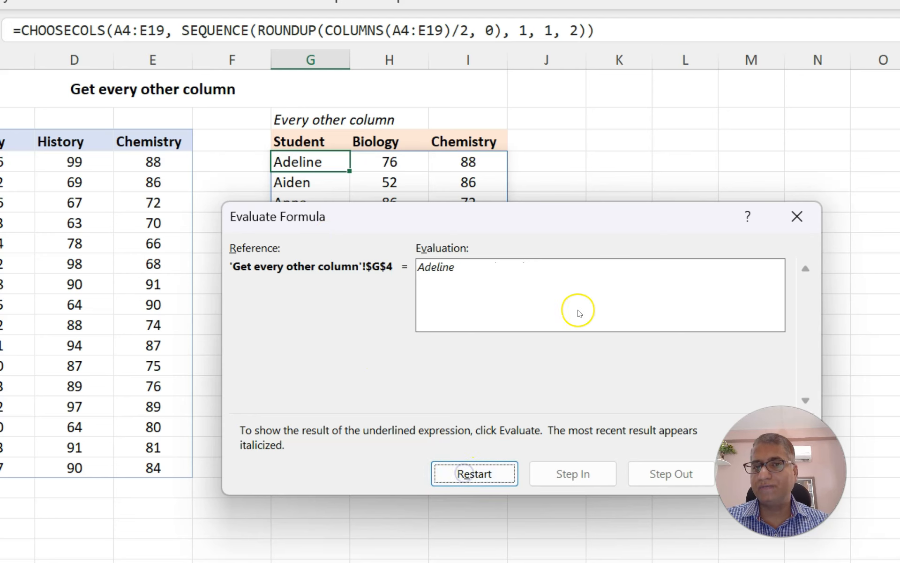
{"action": "left_click", "coordinate": [797, 216]}
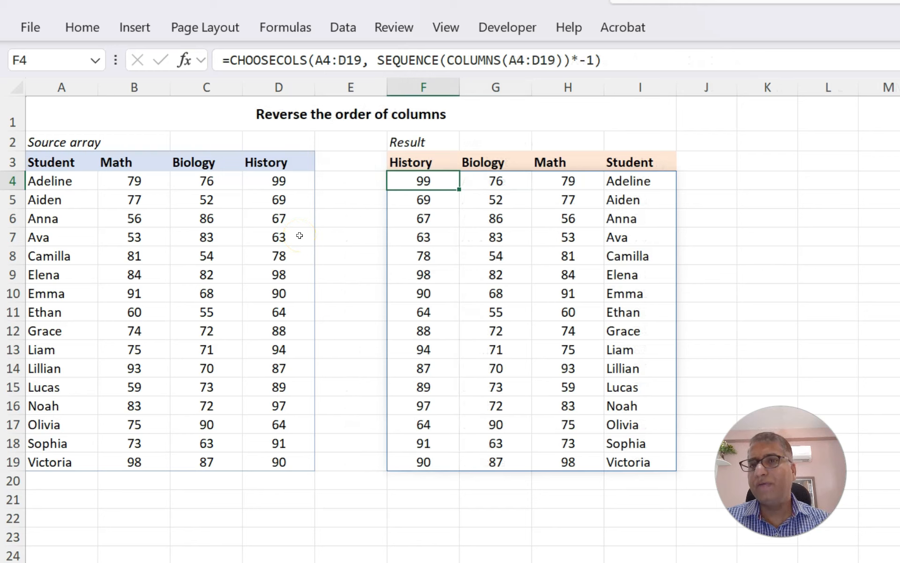
Examine the source array and the reverse-order CHOOSECOLS formula in F4, highlighting its COLUMNS argument
{"action": "left_click_drag", "start_coordinate": [56, 159], "coordinate": [269, 334]}
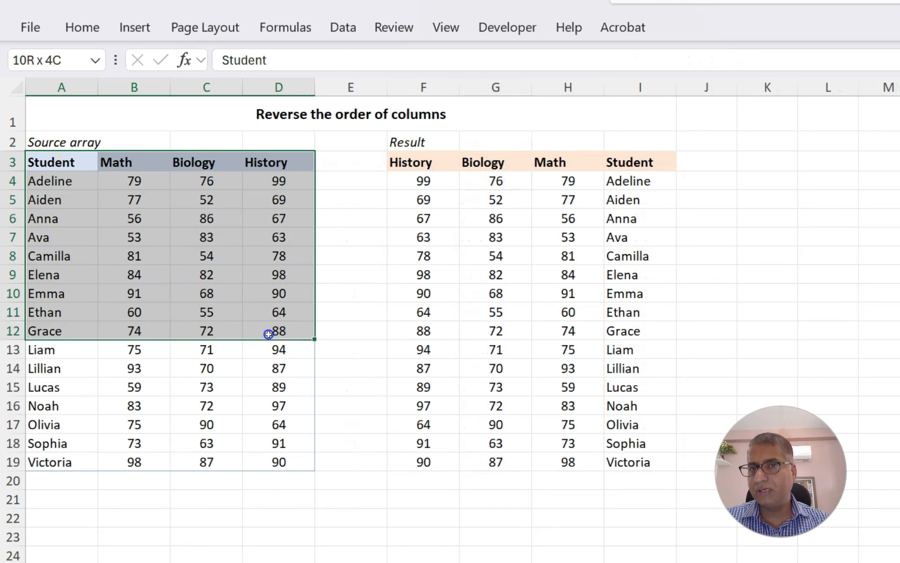
{"action": "left_click", "coordinate": [405, 180]}
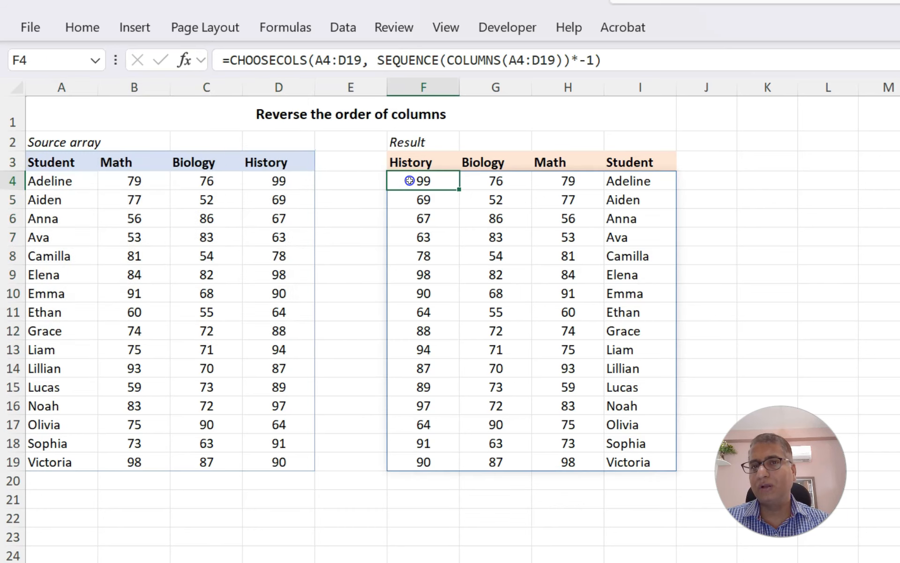
{"action": "left_click_drag", "start_coordinate": [447, 60], "coordinate": [565, 59]}
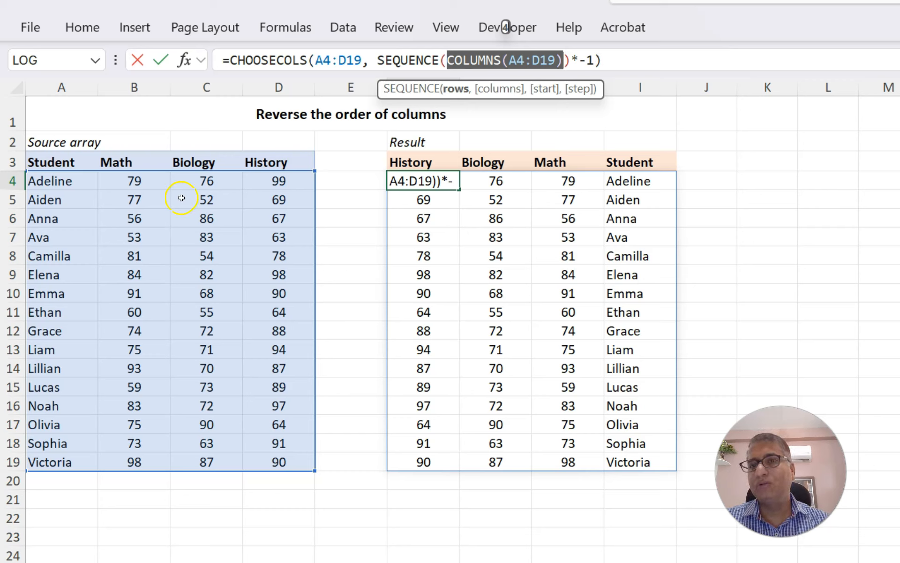
{"action": "key", "text": "Escape"}
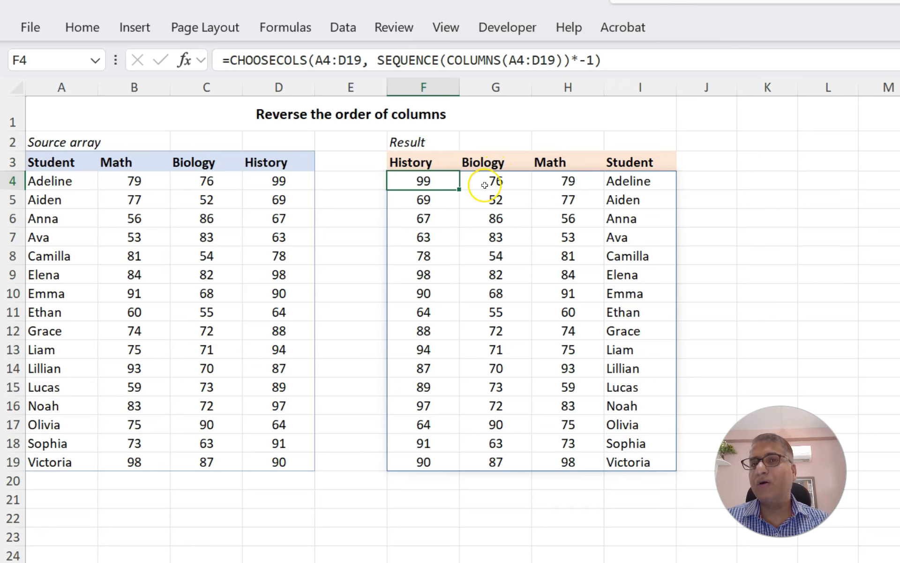
Step through the F4 reverse-order formula with Evaluate Formula, then close the dialog
{"action": "left_click", "coordinate": [291, 26]}
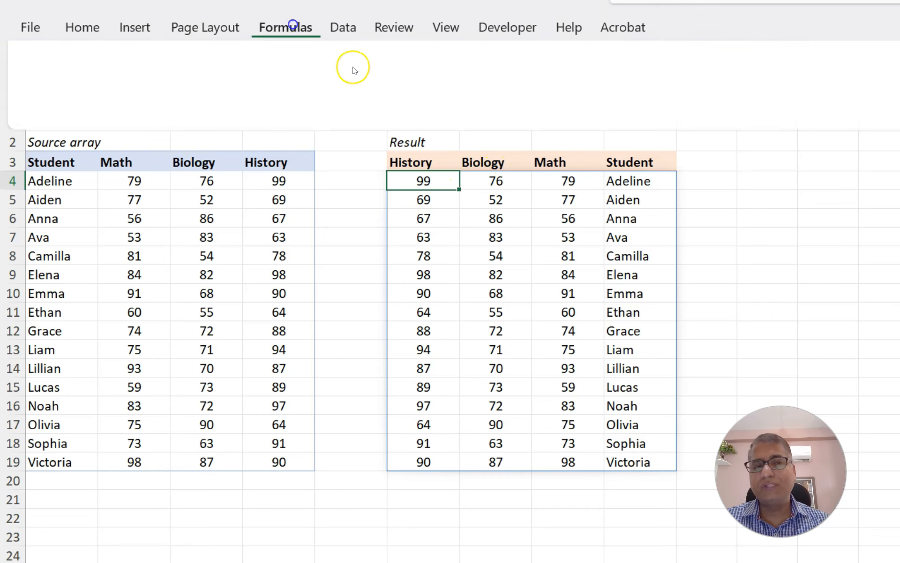
{"action": "left_click", "coordinate": [898, 107]}
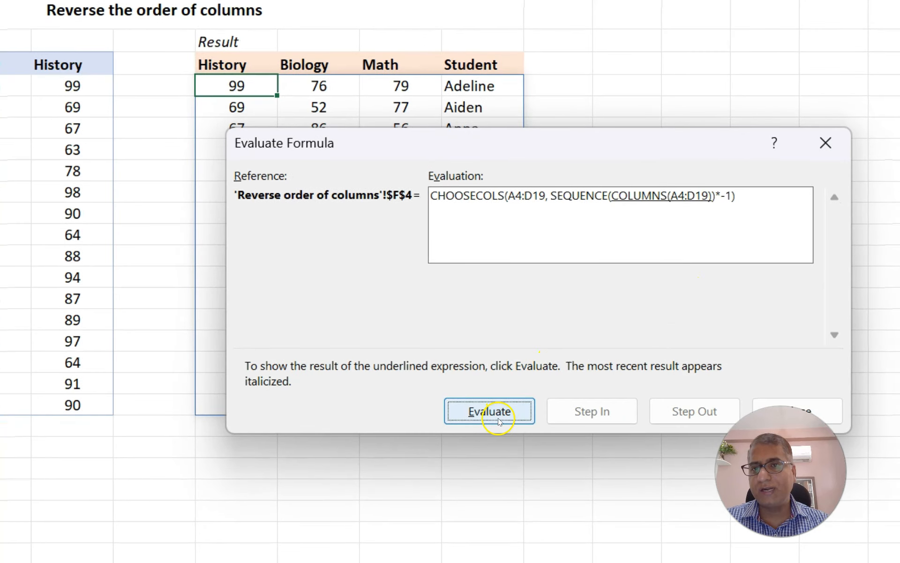
{"action": "left_click", "coordinate": [499, 419]}
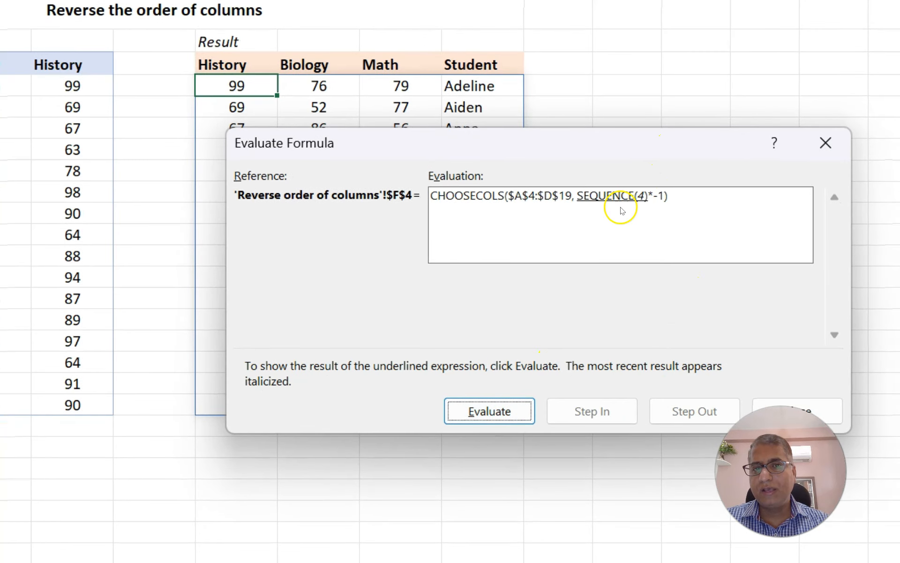
{"action": "left_click", "coordinate": [497, 409]}
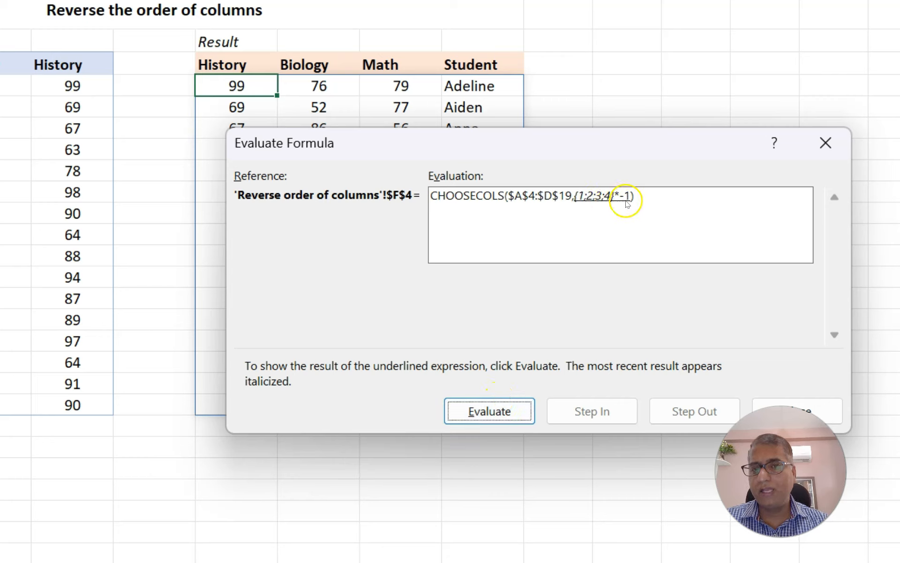
{"action": "left_click", "coordinate": [467, 415]}
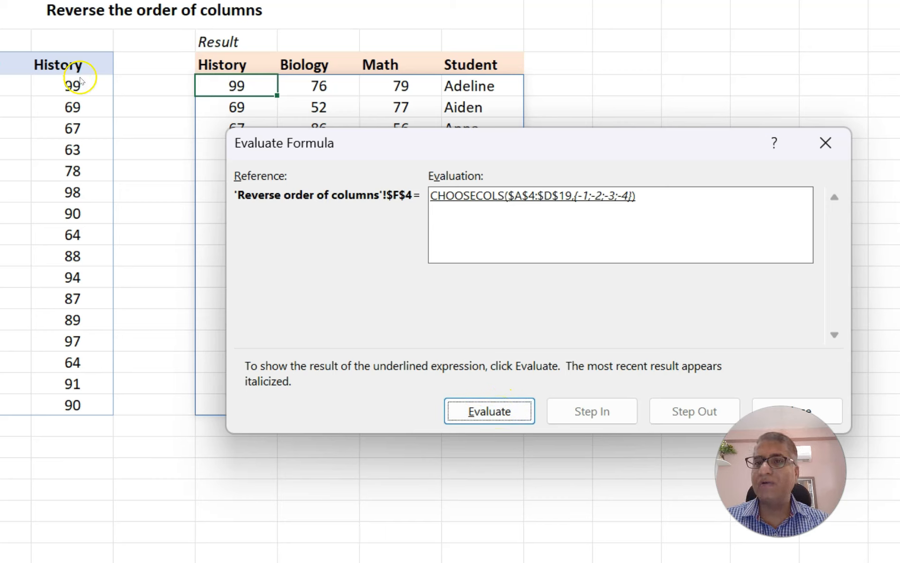
{"action": "left_click", "coordinate": [483, 410]}
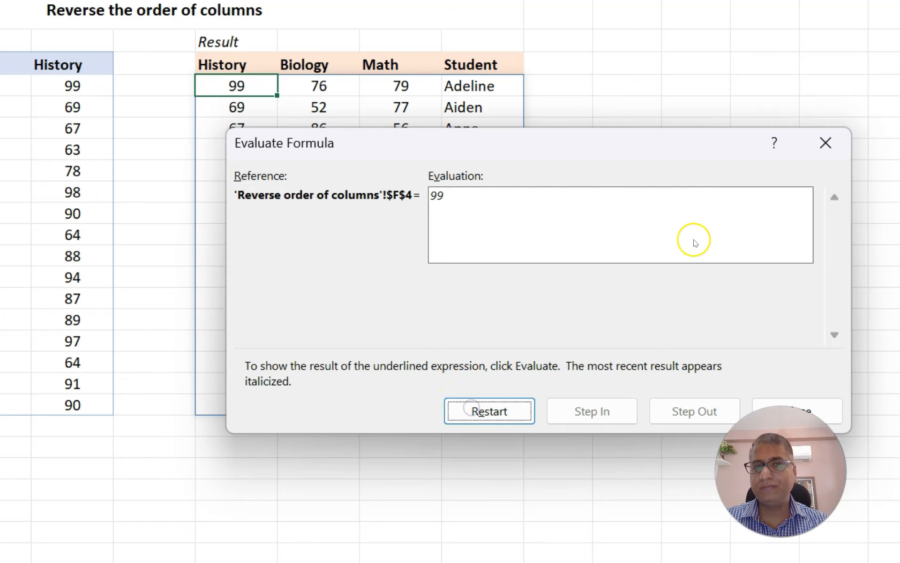
{"action": "left_click", "coordinate": [832, 137]}
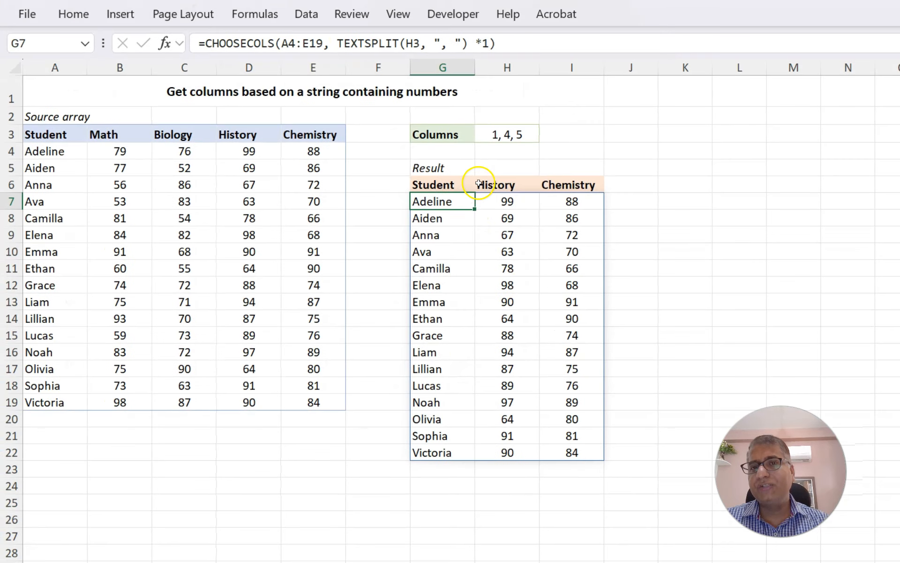
Examine the string of column numbers in H3 and the TEXTSPLIT argument of the CHOOSECOLS formula in G7
{"action": "left_click", "coordinate": [500, 132]}
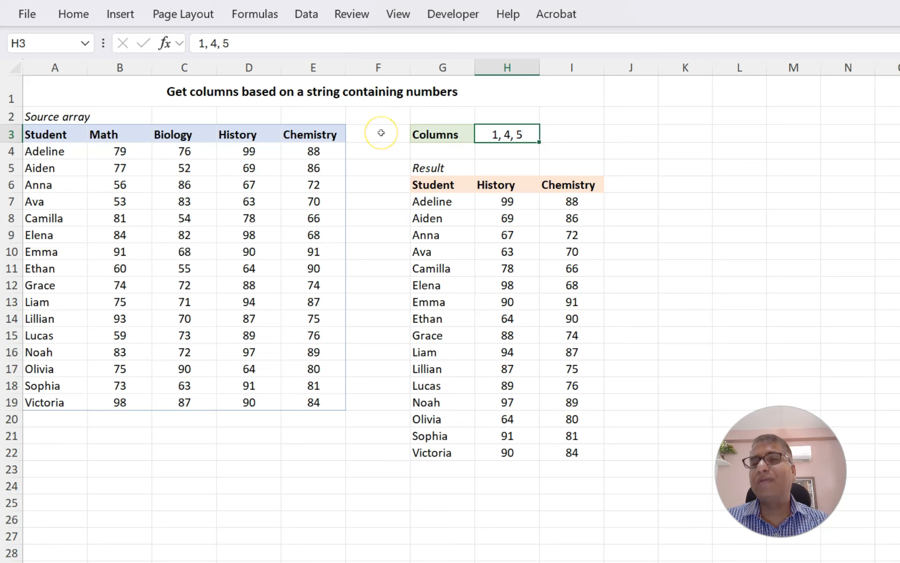
{"action": "left_click", "coordinate": [439, 201]}
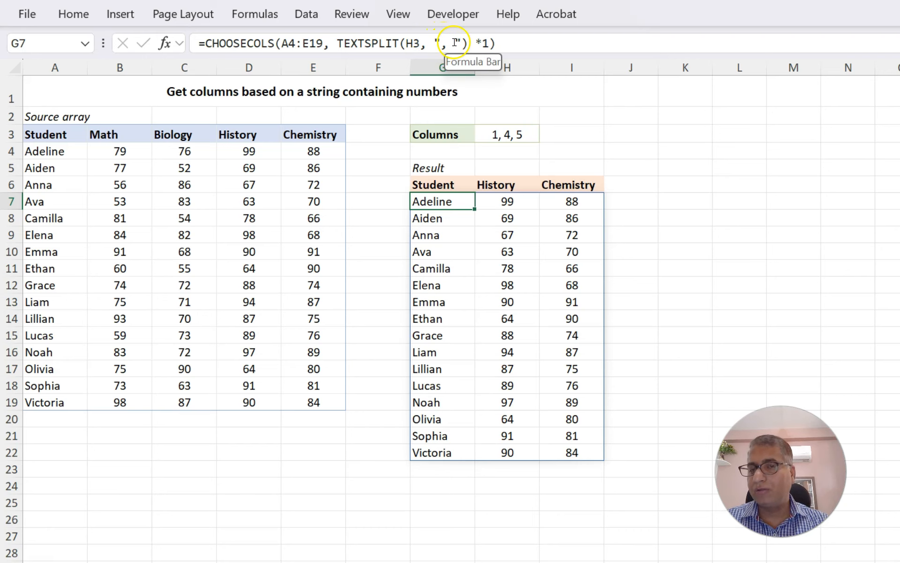
{"action": "left_click_drag", "start_coordinate": [338, 43], "coordinate": [463, 43]}
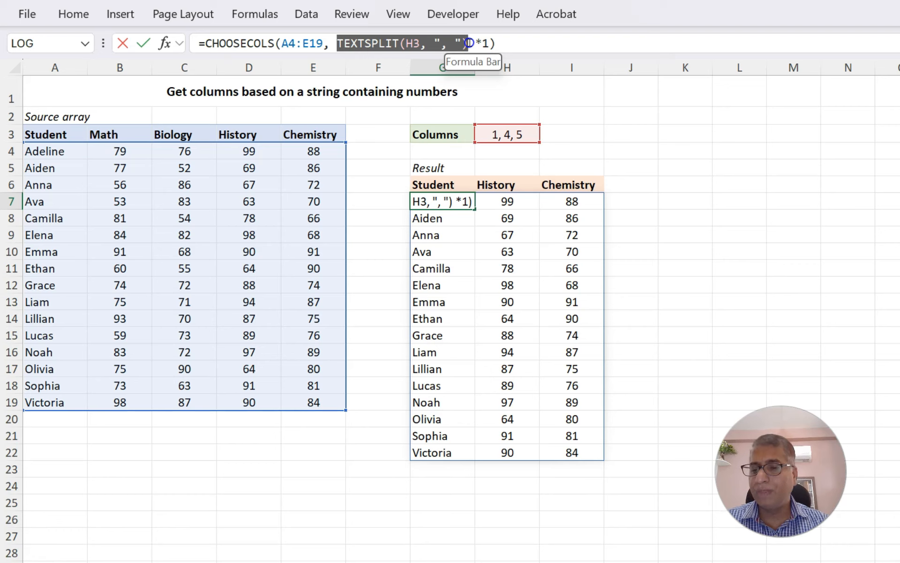
{"action": "left_click_drag", "start_coordinate": [468, 43], "coordinate": [486, 42]}
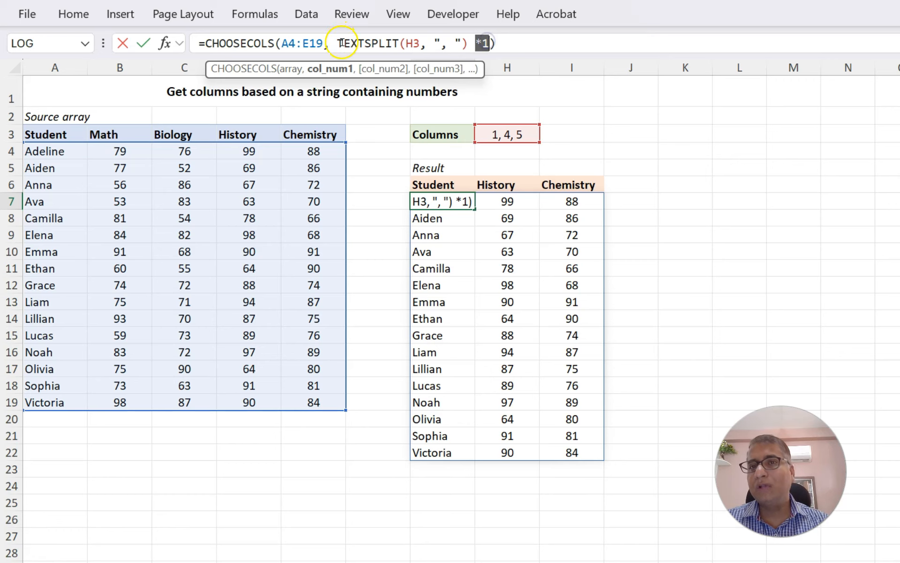
{"action": "left_click_drag", "start_coordinate": [338, 44], "coordinate": [436, 43]}
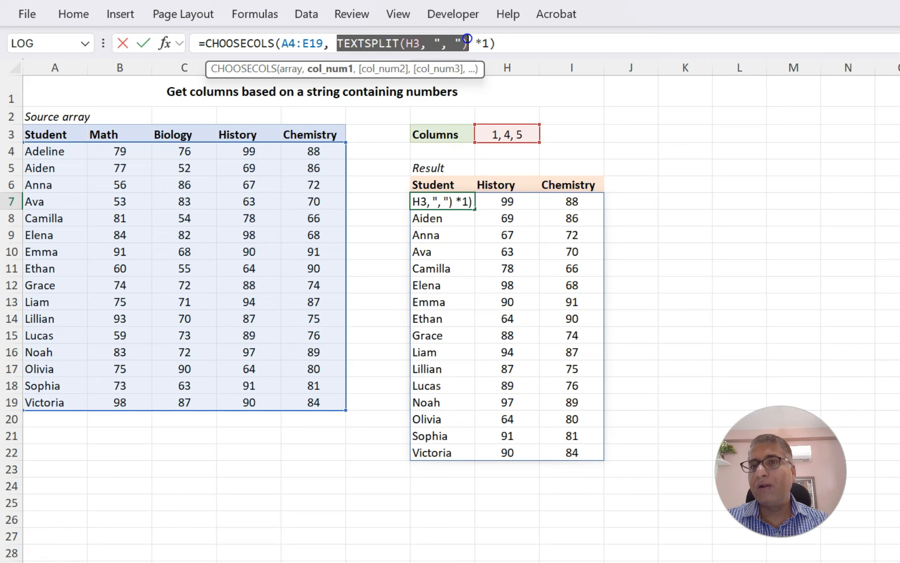
{"action": "left_click_drag", "start_coordinate": [467, 39], "coordinate": [468, 40]}
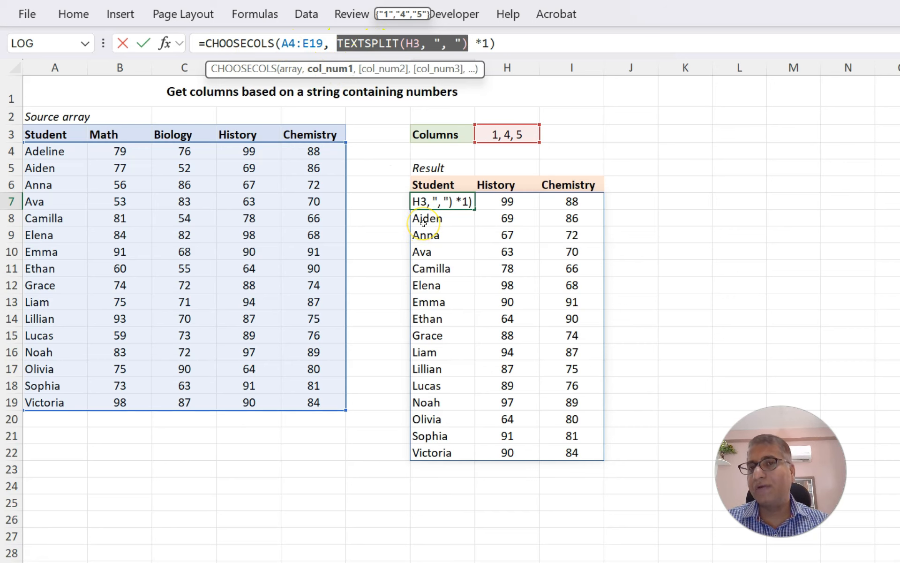
{"action": "key", "text": "Escape"}
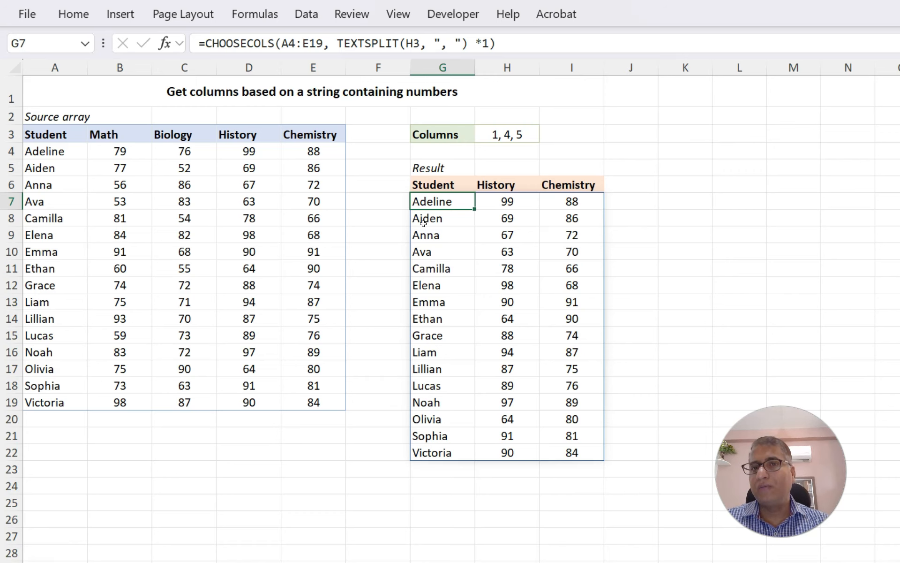
Step through the G7 formula with Evaluate Formula to see each intermediate result, then close the dialog
{"action": "left_click", "coordinate": [255, 14]}
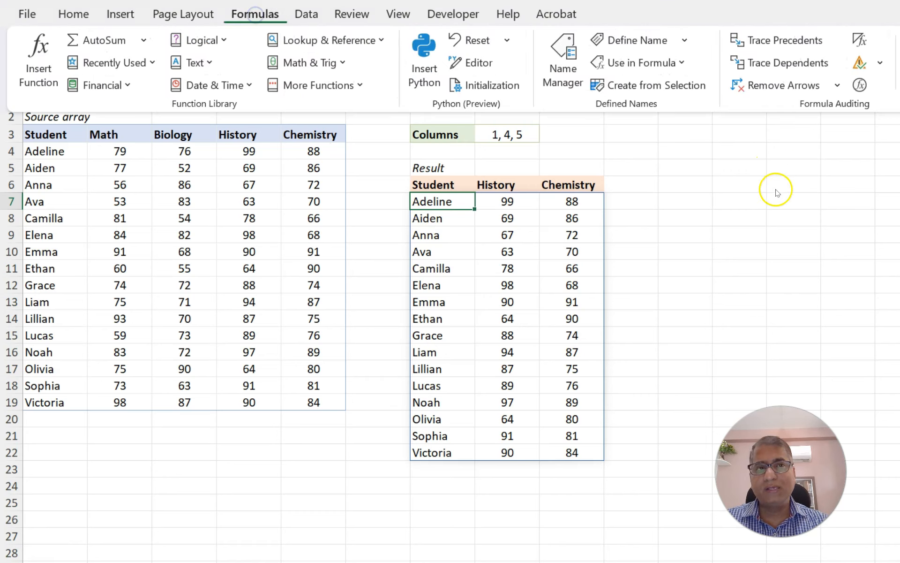
{"action": "left_click", "coordinate": [859, 85]}
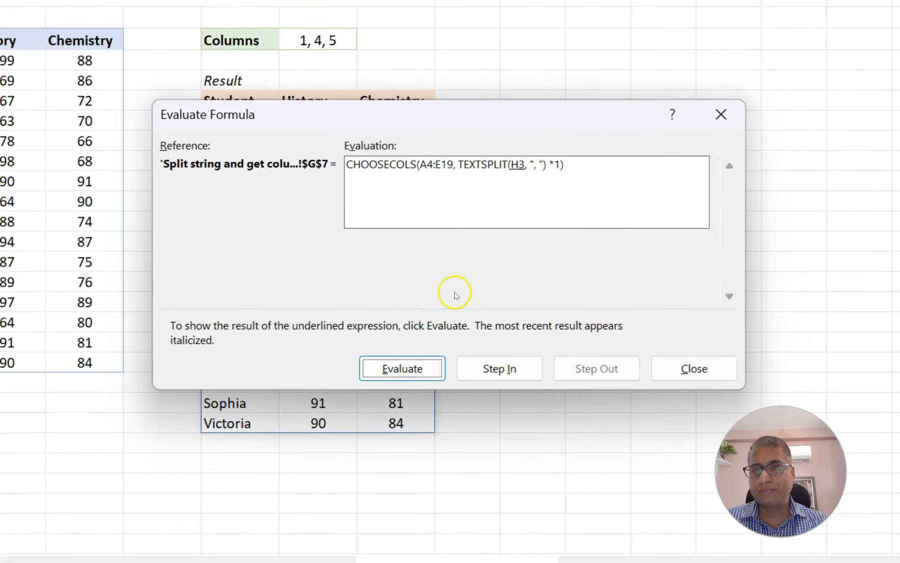
{"action": "left_click", "coordinate": [402, 368]}
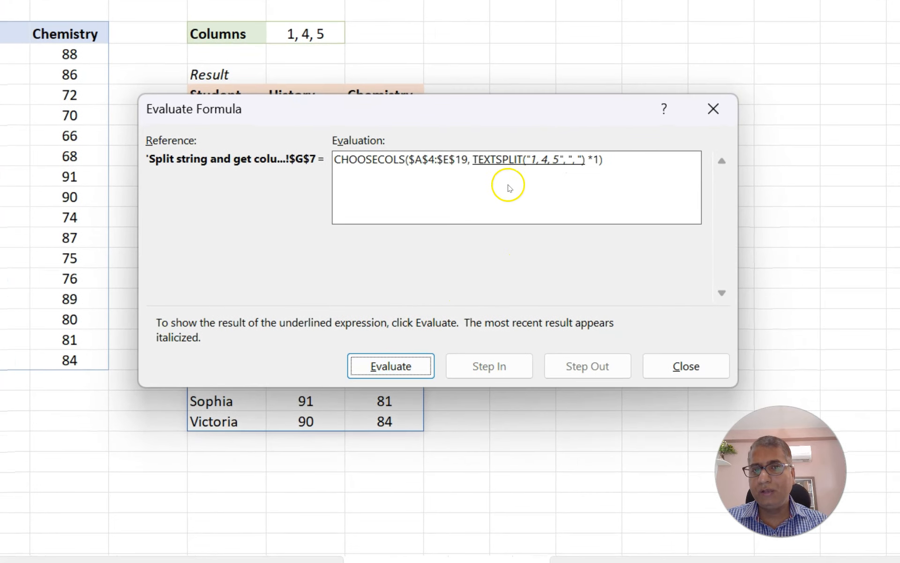
{"action": "left_click", "coordinate": [392, 366]}
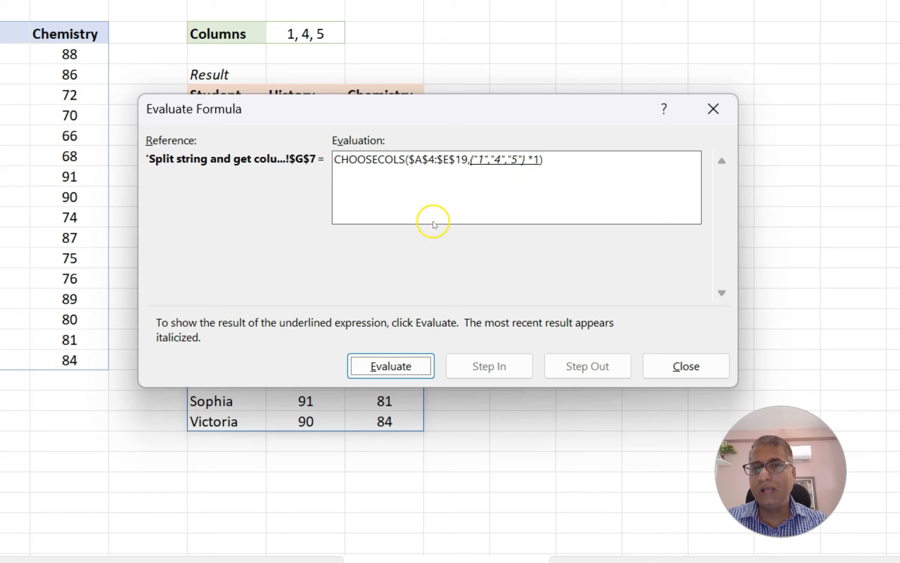
{"action": "left_click", "coordinate": [369, 365]}
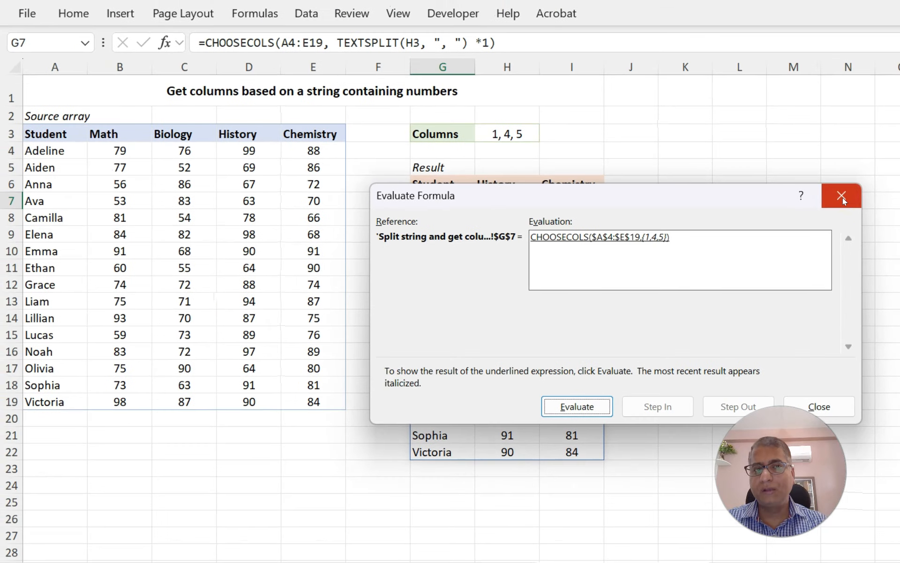
{"action": "left_click", "coordinate": [842, 196]}
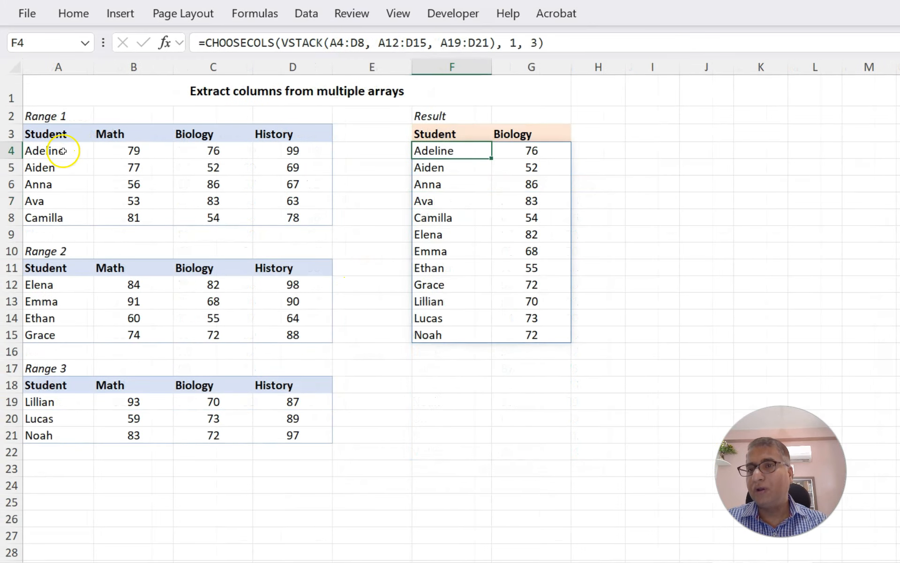
Examine the three separate source ranges on the multiple arrays sheet one by one
{"action": "left_click_drag", "start_coordinate": [56, 157], "coordinate": [293, 220]}
{"action": "left_click_drag", "start_coordinate": [51, 284], "coordinate": [333, 342]}
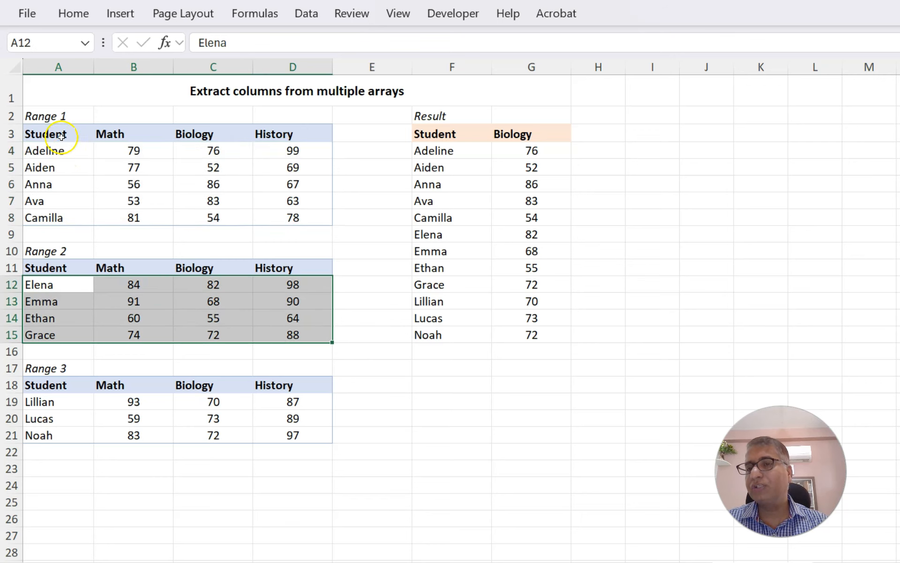
{"action": "left_click_drag", "start_coordinate": [52, 133], "coordinate": [286, 220]}
{"action": "left_click_drag", "start_coordinate": [51, 270], "coordinate": [325, 342]}
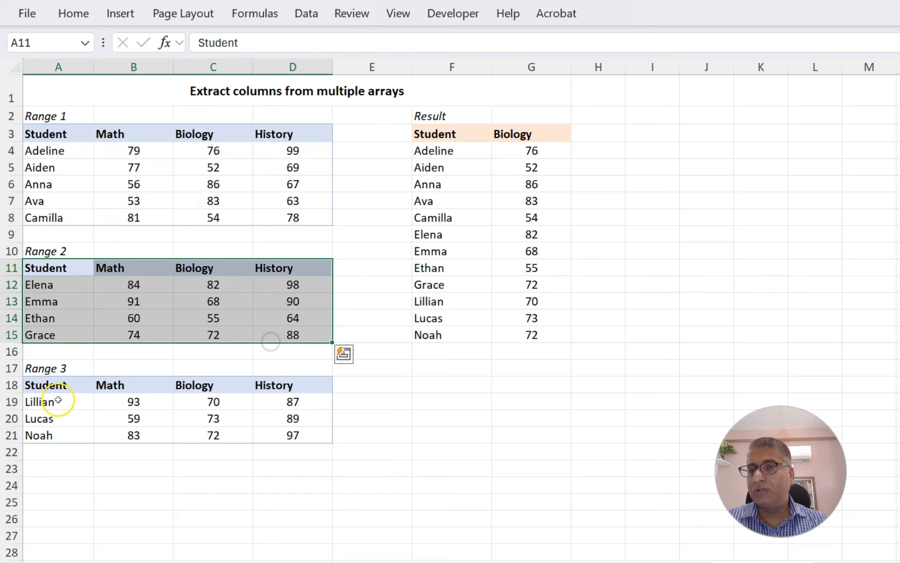
{"action": "left_click", "coordinate": [64, 385]}
{"action": "left_click_drag", "start_coordinate": [64, 385], "coordinate": [277, 434]}
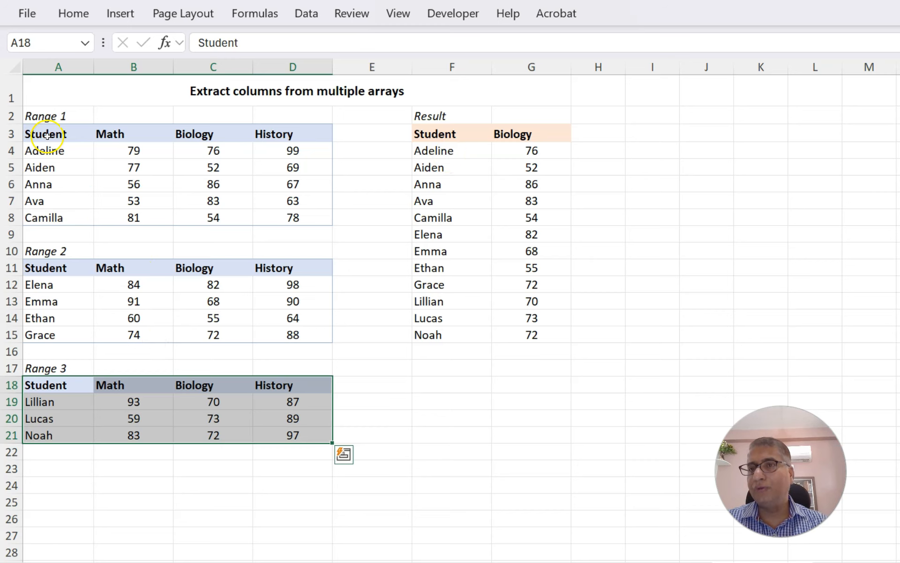
{"action": "left_click", "coordinate": [66, 138]}
{"action": "left_click_drag", "start_coordinate": [66, 139], "coordinate": [315, 214]}
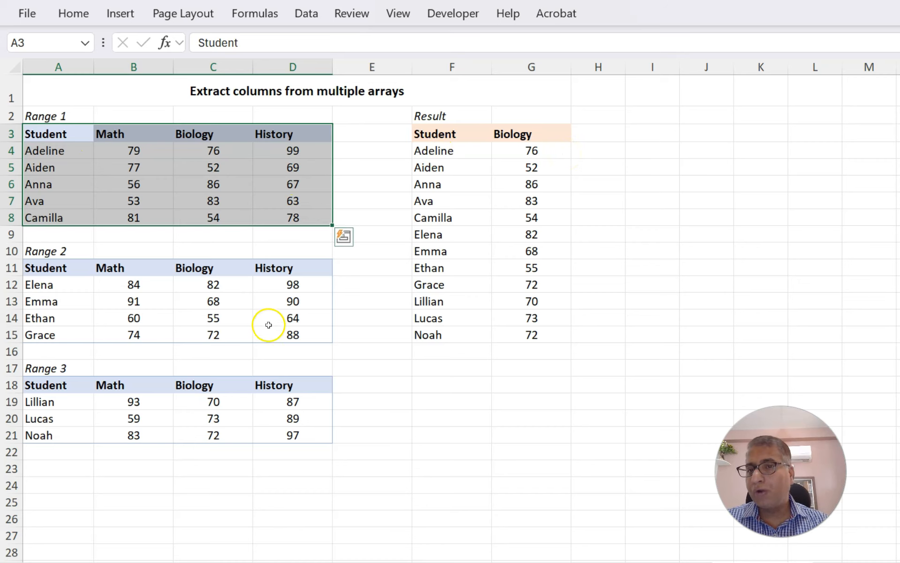
Examine the CHOOSECOLS formula in F4, highlighting its VSTACK argument and each stacked range
{"action": "left_click", "coordinate": [428, 149]}
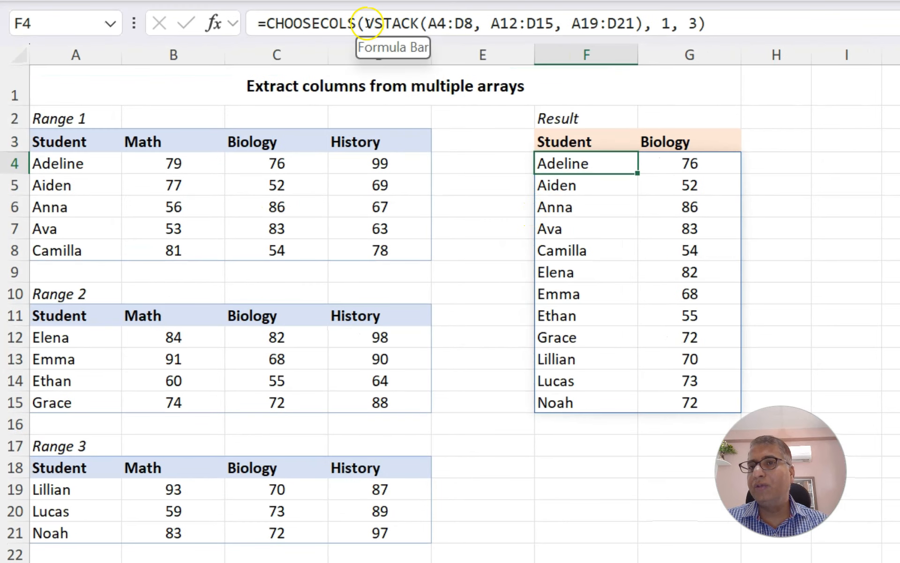
{"action": "left_click_drag", "start_coordinate": [366, 23], "coordinate": [409, 19]}
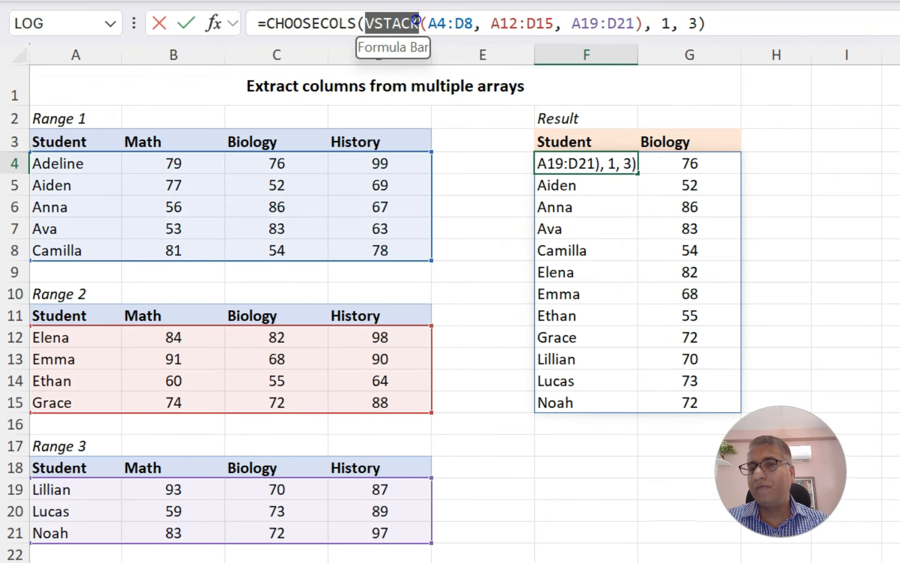
{"action": "left_click_drag", "start_coordinate": [417, 20], "coordinate": [474, 22]}
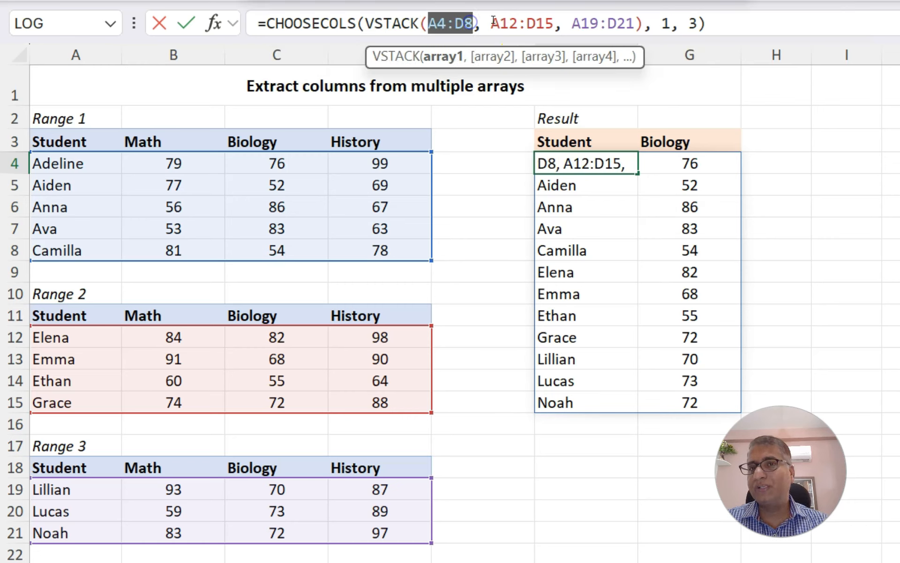
{"action": "left_click", "coordinate": [493, 23]}
{"action": "left_click", "coordinate": [572, 20]}
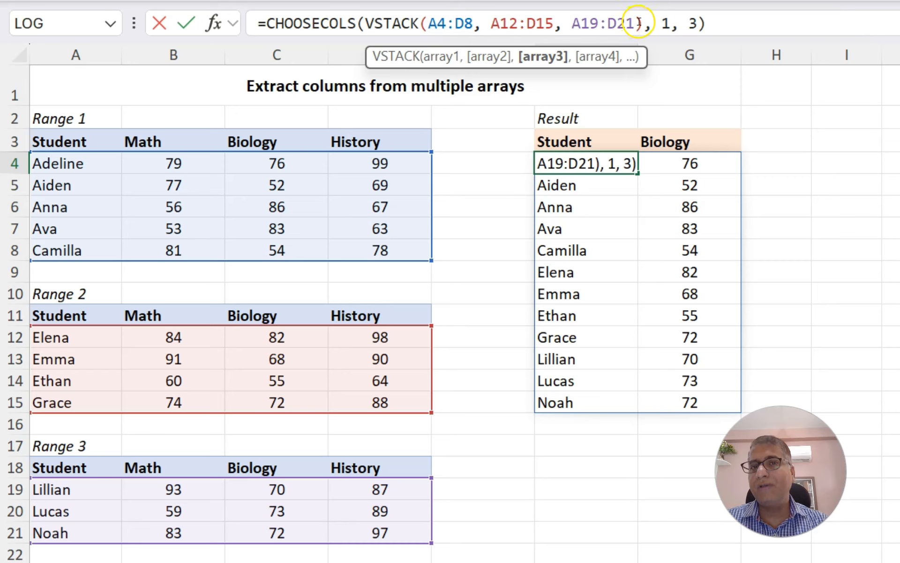
{"action": "left_click_drag", "start_coordinate": [638, 22], "coordinate": [368, 19]}
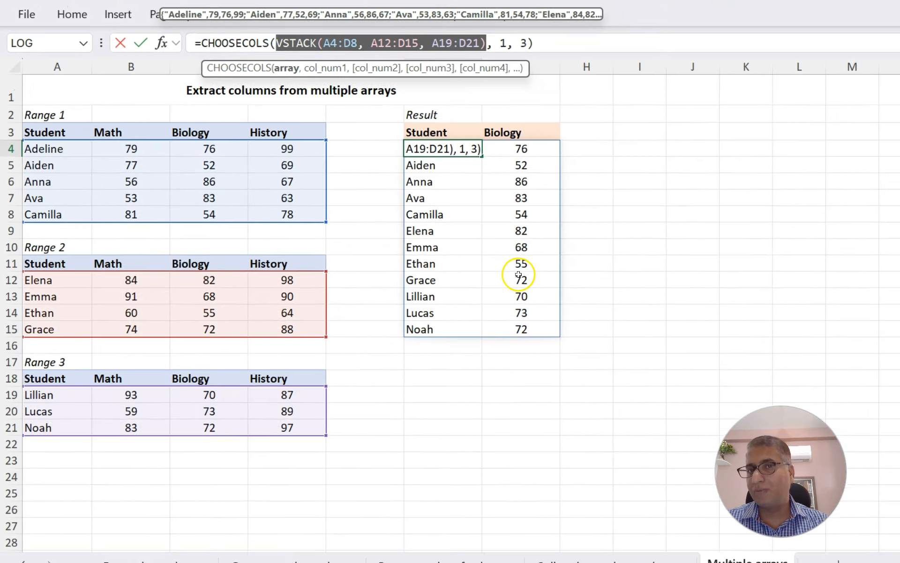
{"action": "key", "text": "Escape"}
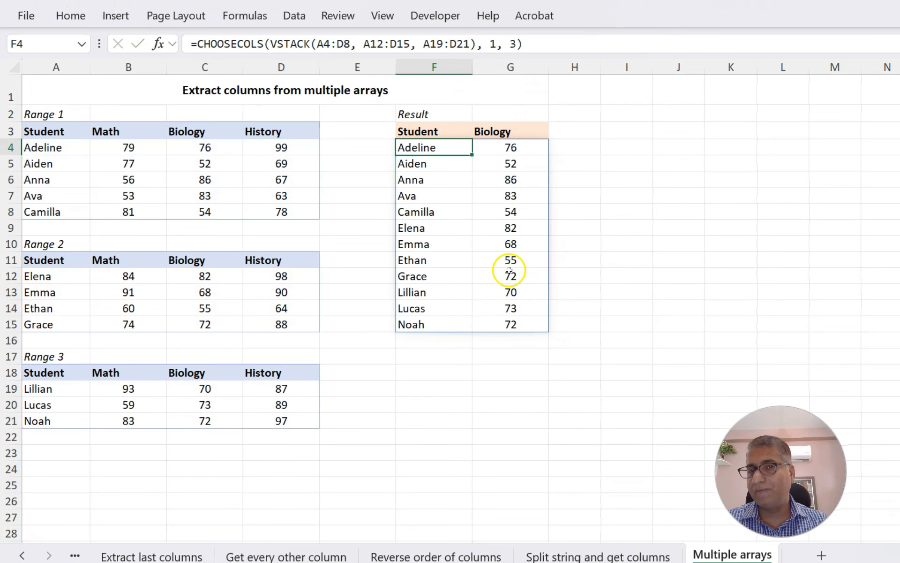